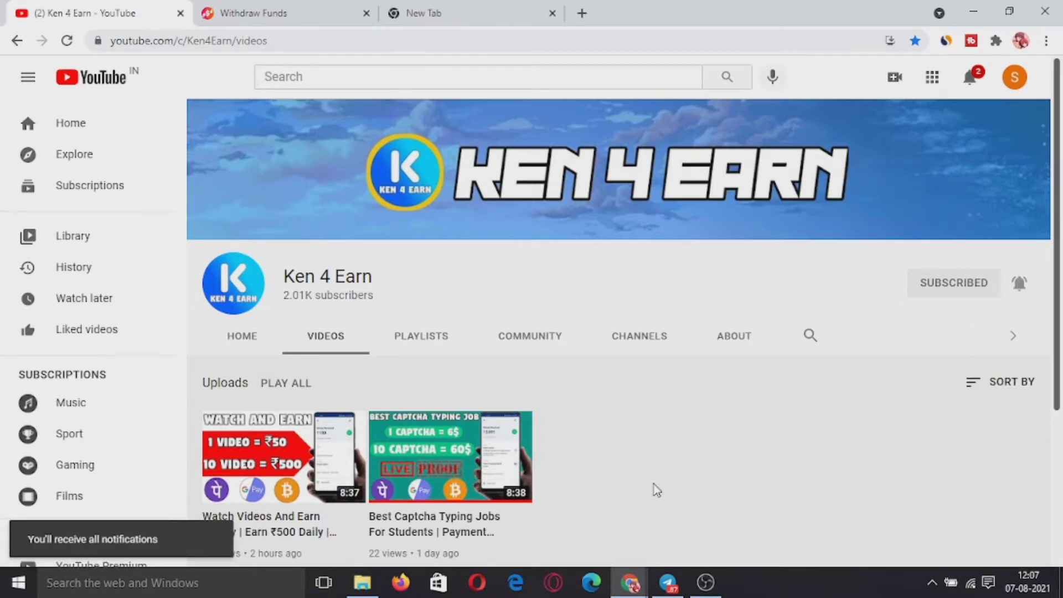
- Switch to Telegram to view the Ken 4 Tech channel and its search text, and return to the browser
click(662, 581)
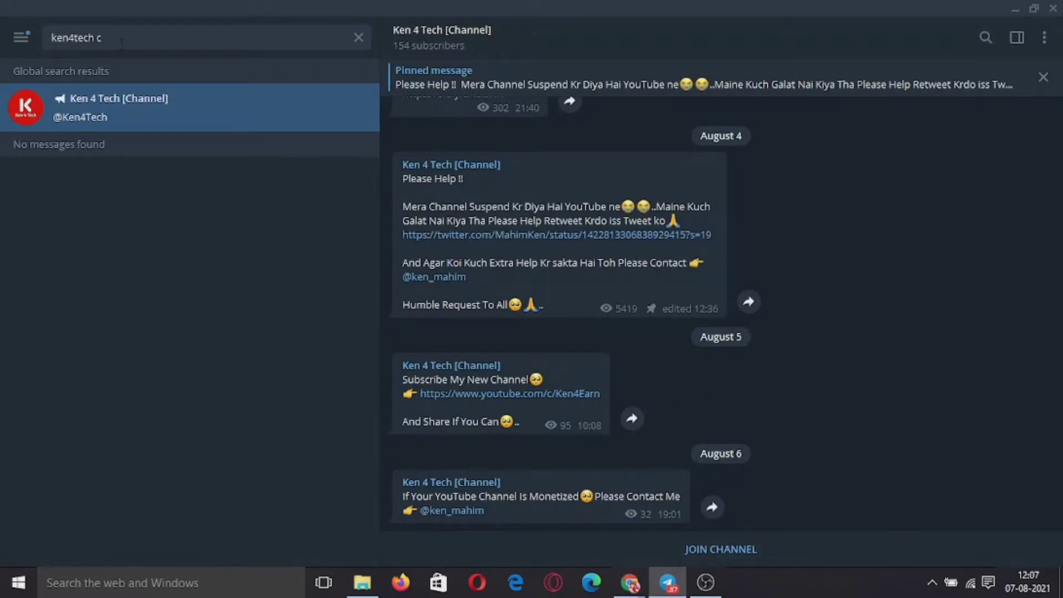
drag(120, 43, 37, 45)
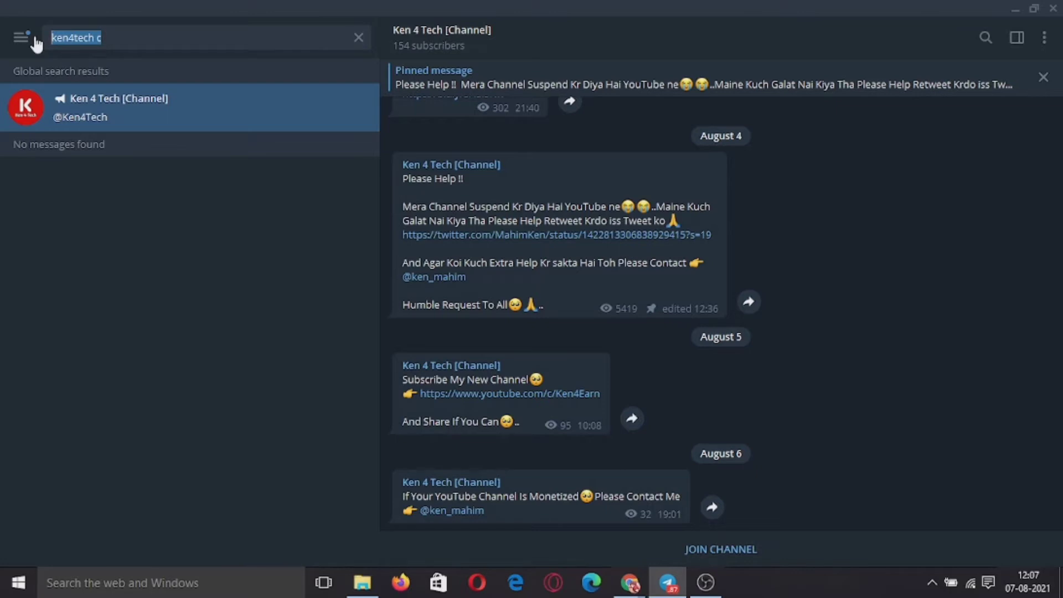
click(112, 44)
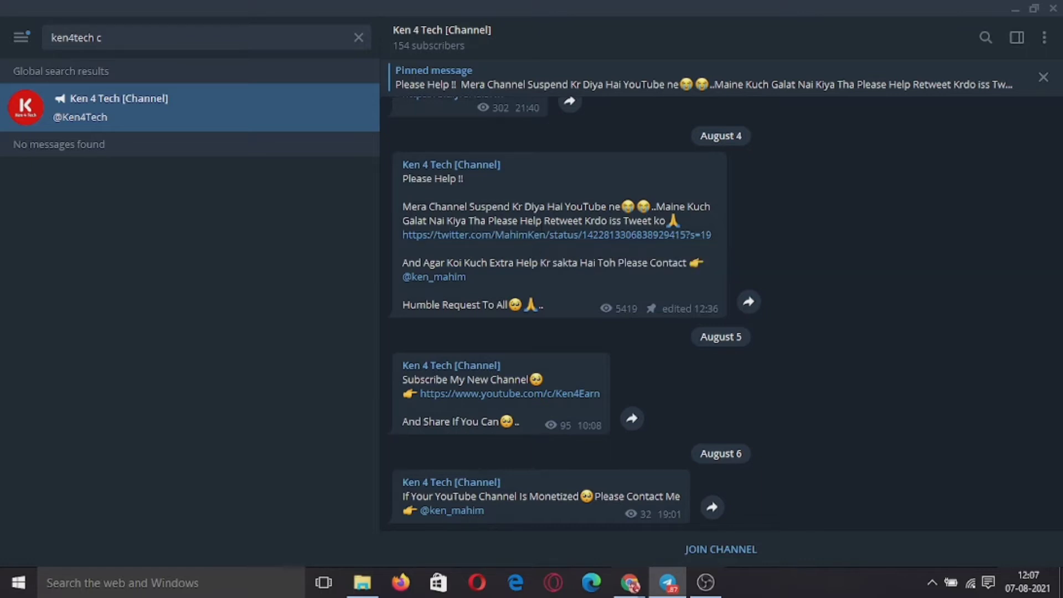
click(1014, 10)
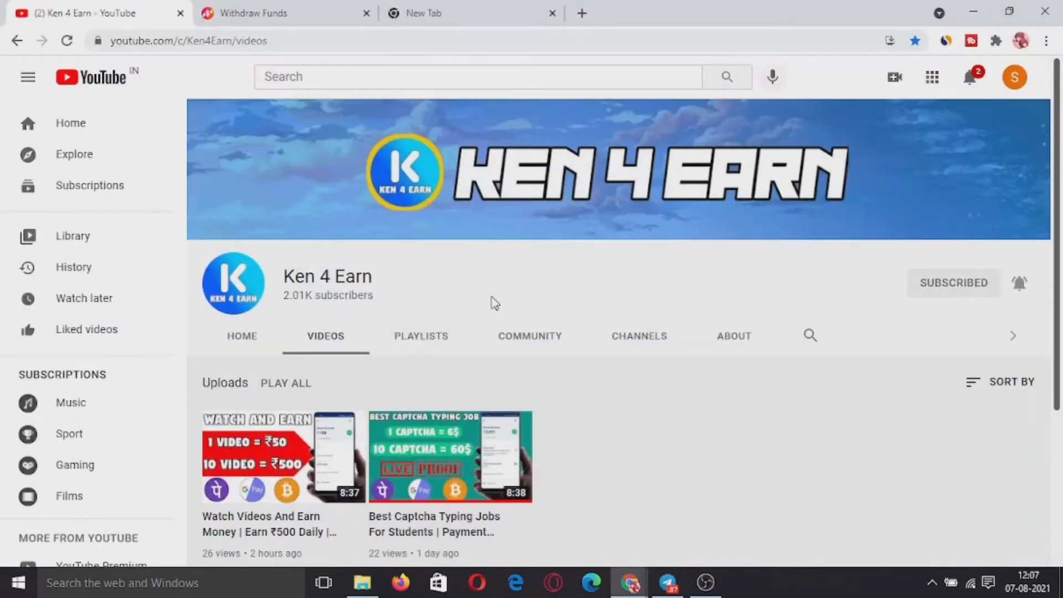
- Open the DropLink home page in a new tab from the Withdraw Funds page and return to that page
click(249, 13)
right_click(158, 70)
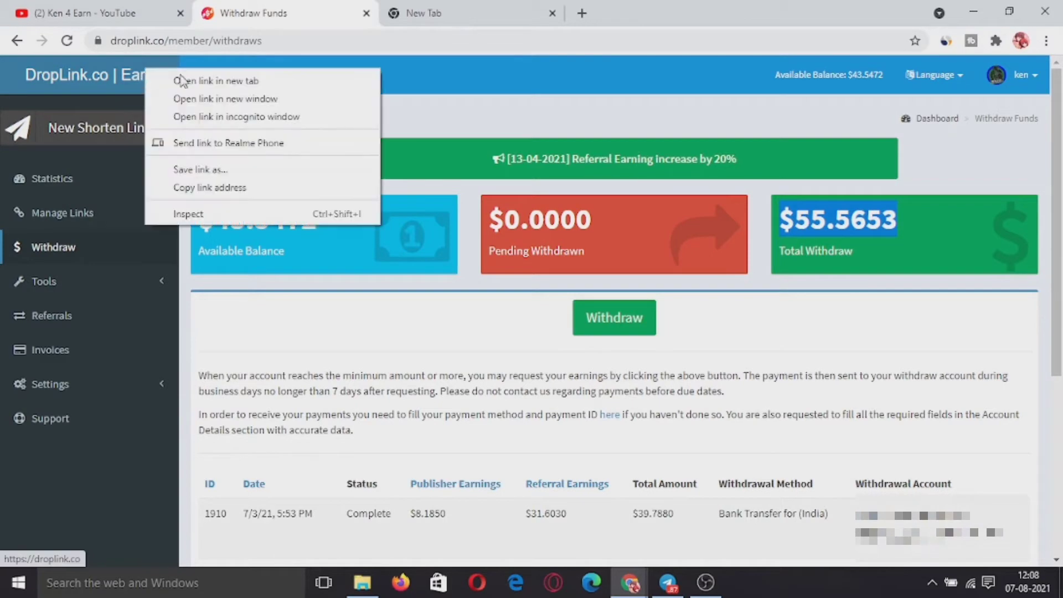
click(210, 80)
click(526, 8)
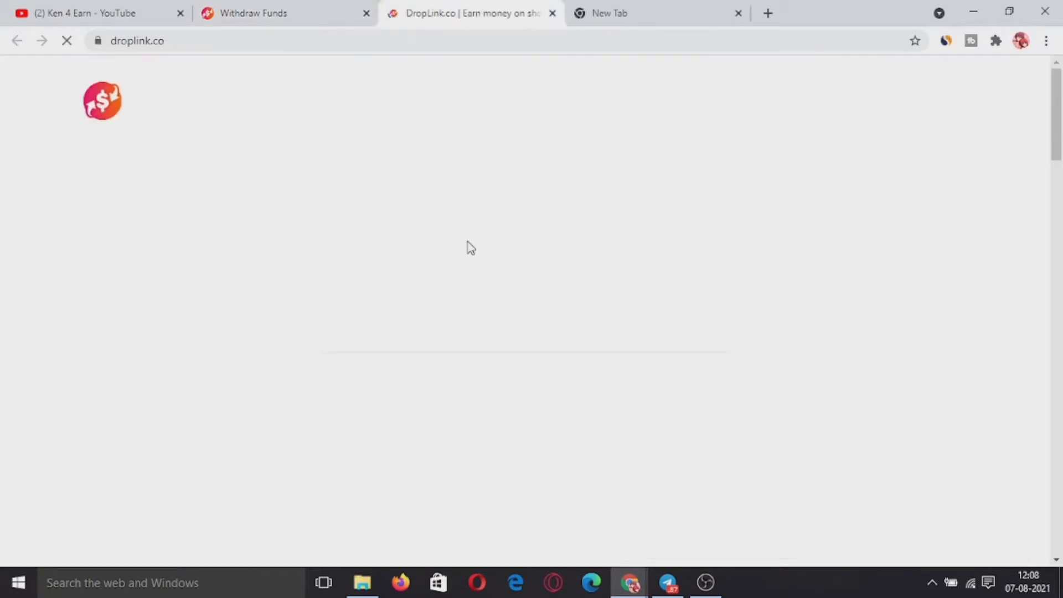
click(294, 10)
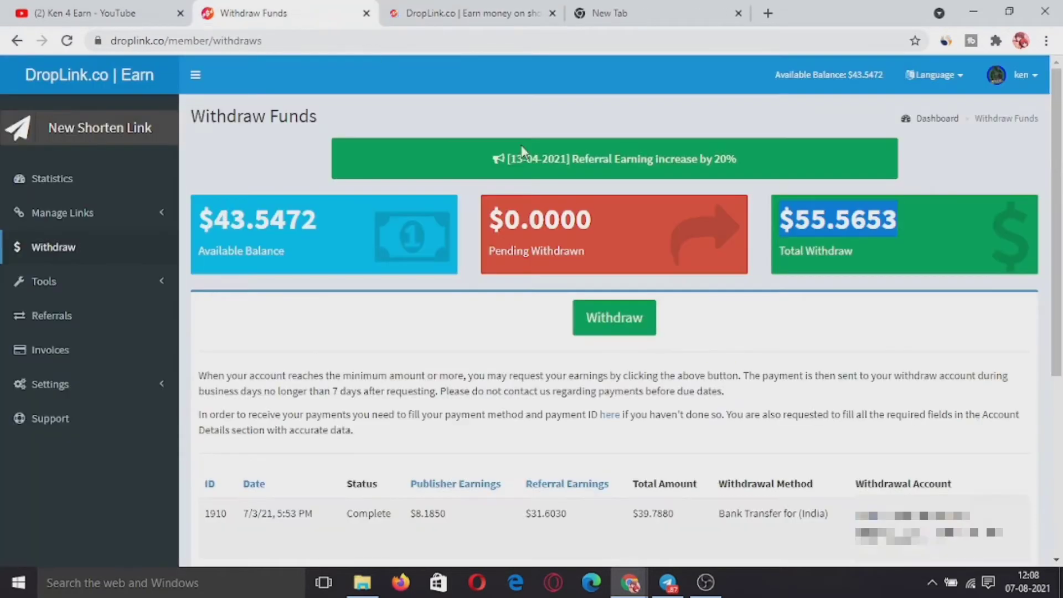
- Highlight the available balance amount on the Withdraw Funds page and check the total withdrawn
click(855, 244)
drag(822, 222, 934, 236)
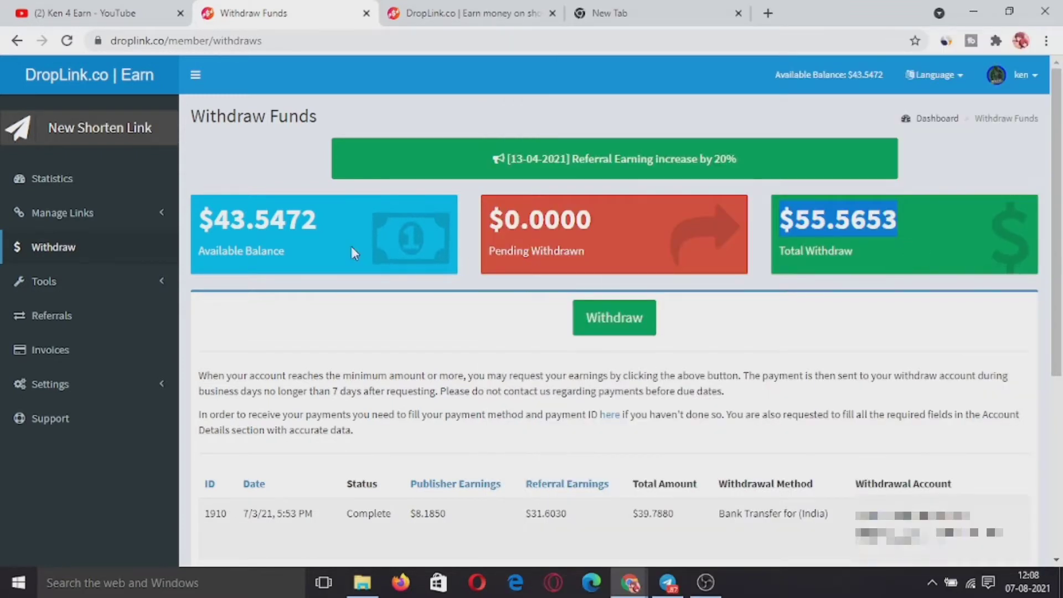
drag(318, 217, 195, 228)
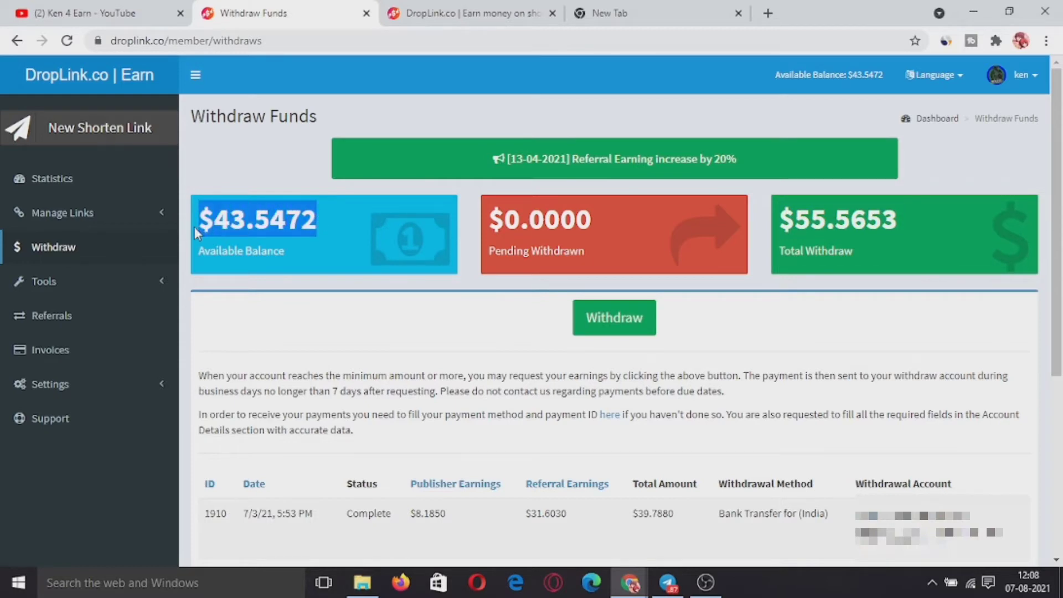
- Reload the DropLink Withdraw Funds page and look over the balances and withdrawal history
click(95, 12)
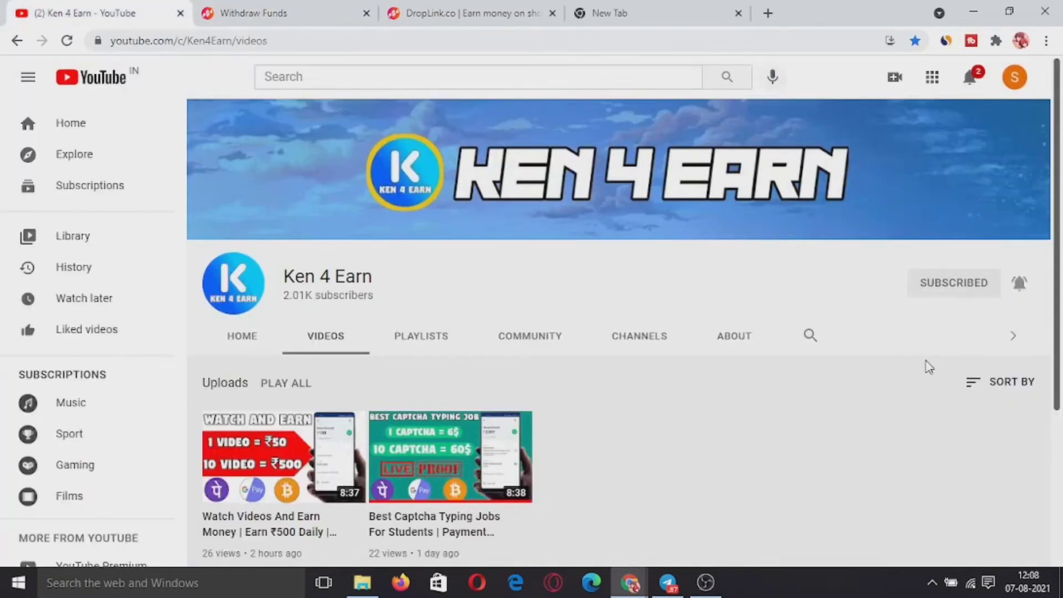
click(328, 11)
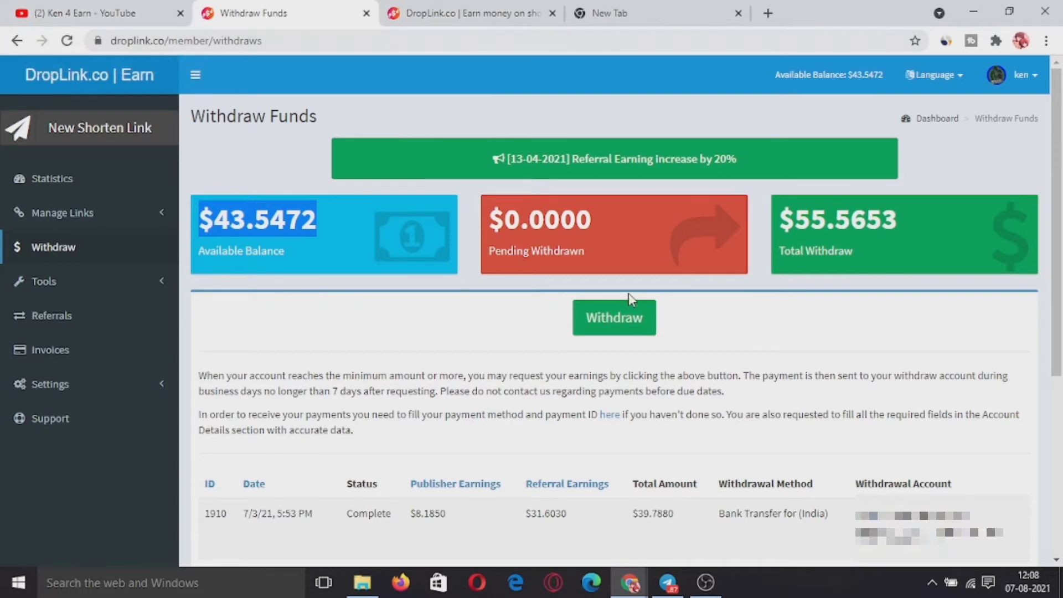
click(241, 296)
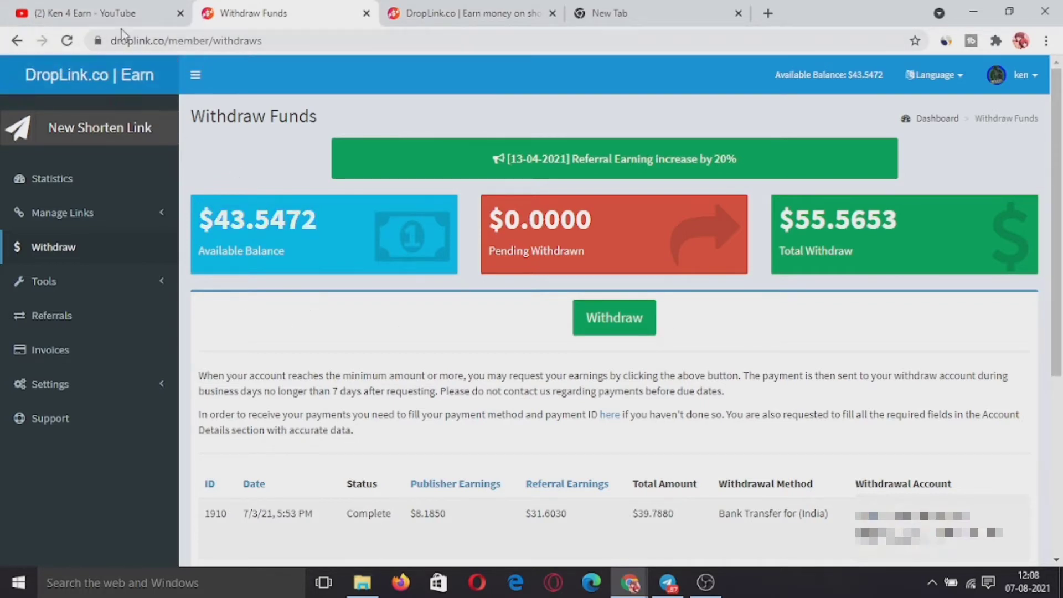
click(67, 40)
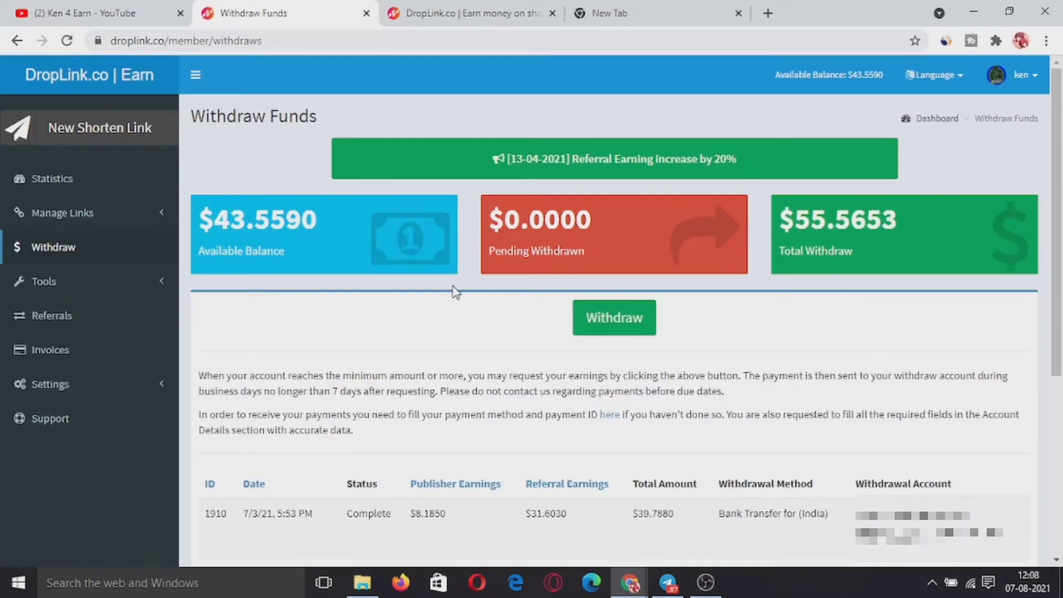
scroll(733, 273, down, 4)
scroll(732, 273, up, 4)
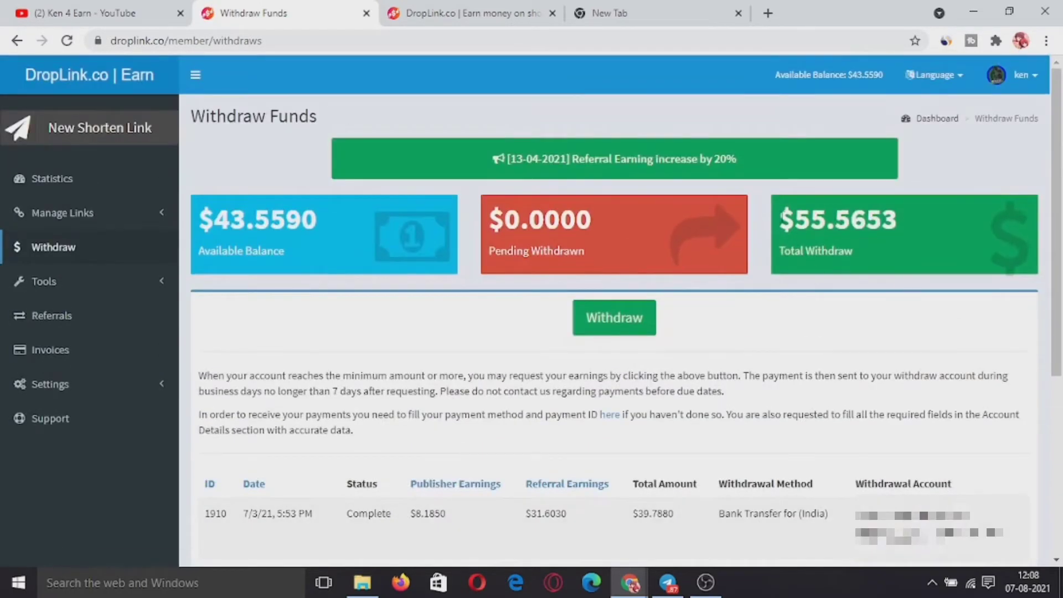
- Log out of the DropLink account and close the duplicate DropLink tab
click(1012, 89)
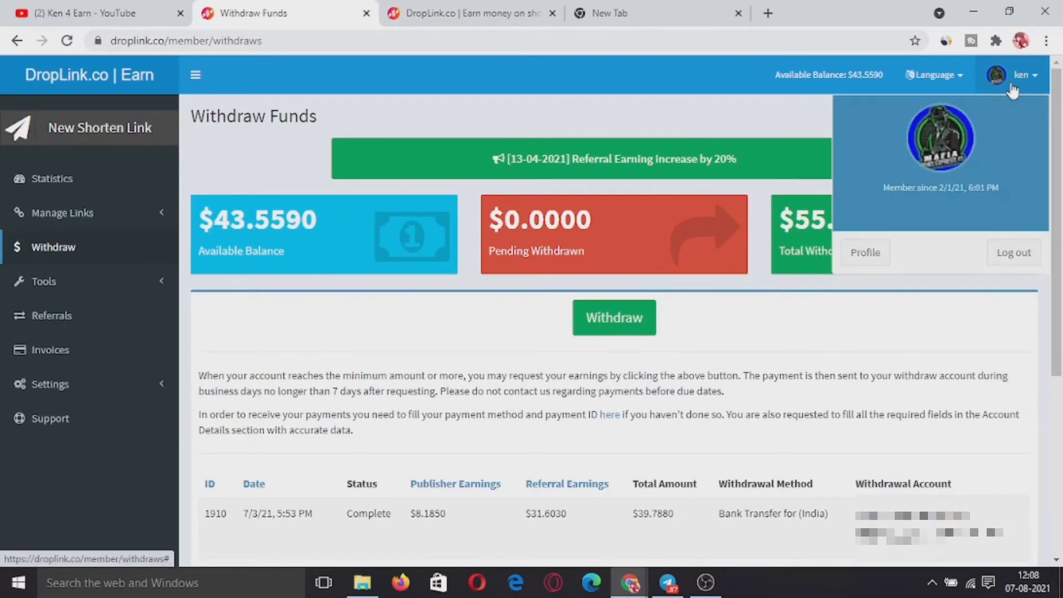
click(1014, 254)
click(465, 14)
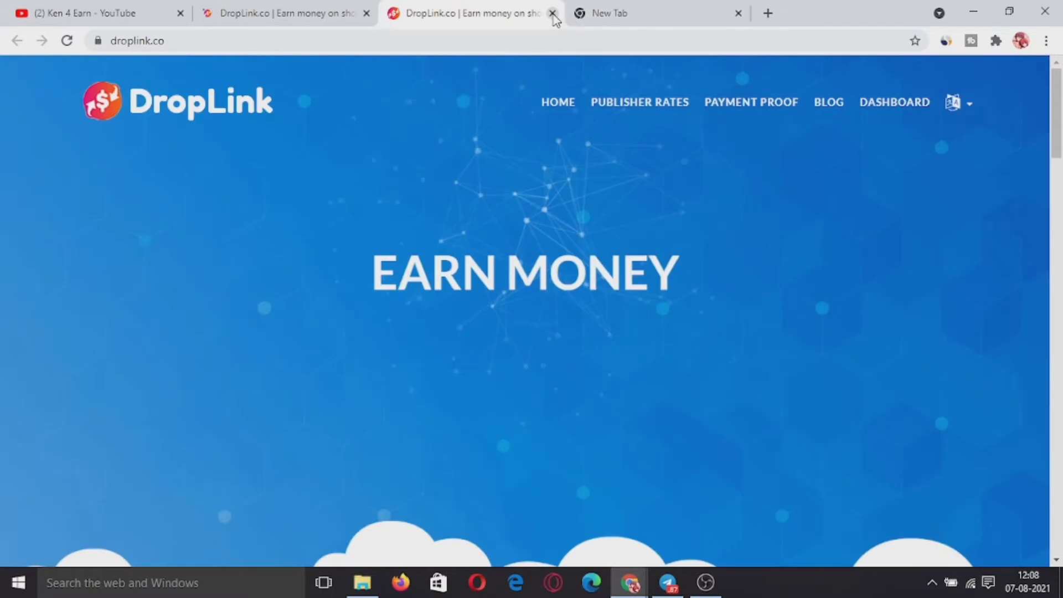
click(552, 14)
click(304, 13)
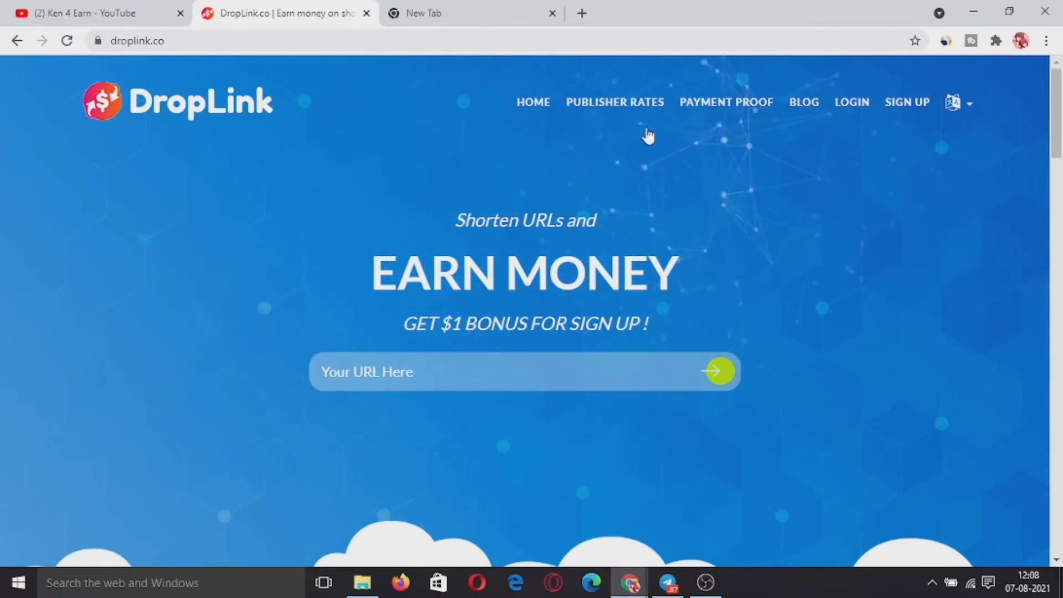
- Open DropLink's Publisher Rates page and examine the desktop and mobile earnings per 1000 views by country
click(637, 110)
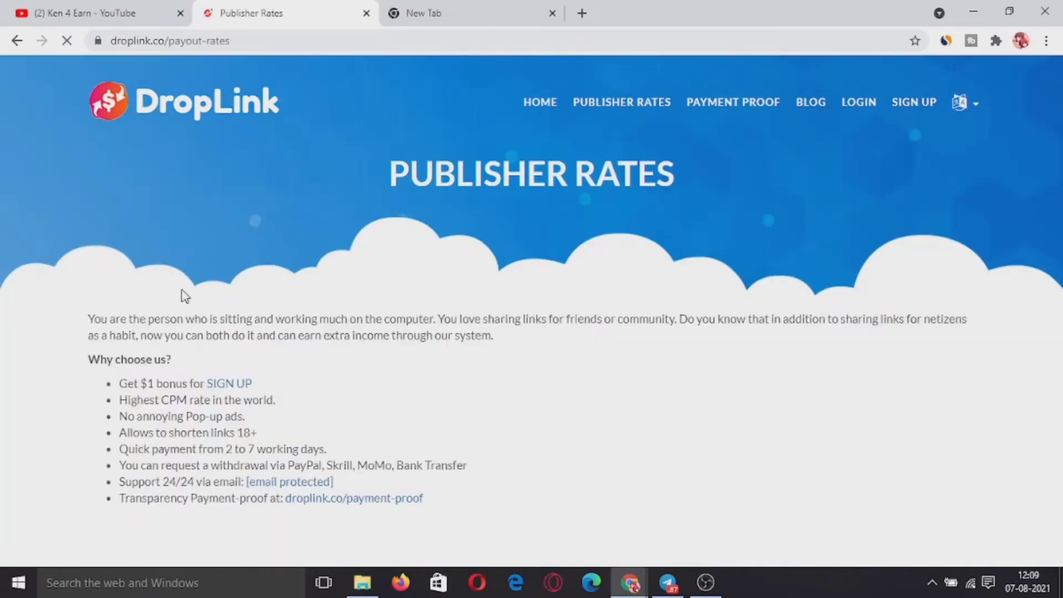
scroll(193, 327, down, 3)
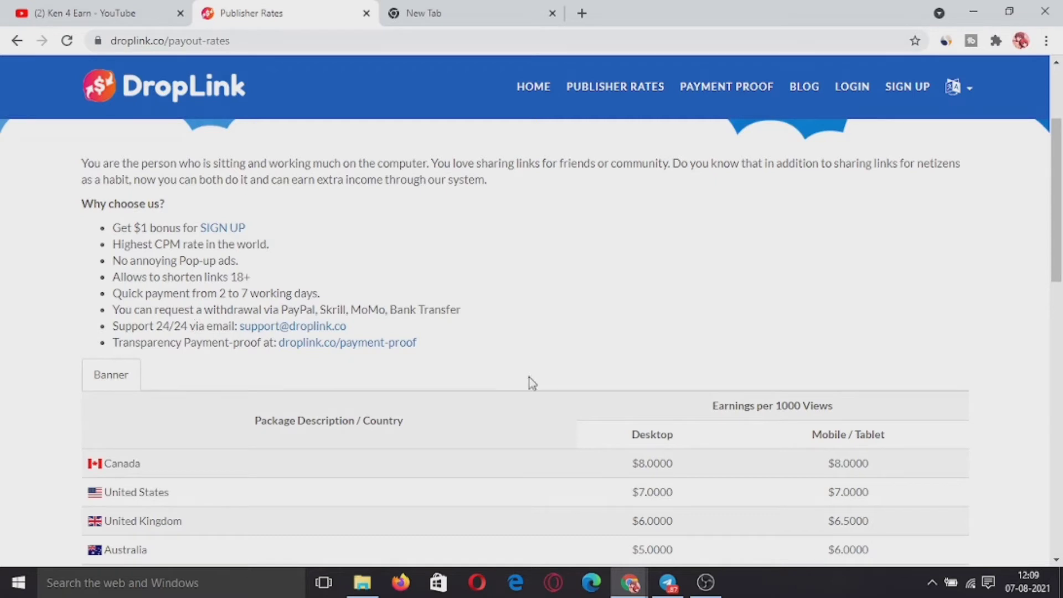
scroll(586, 381, down, 4)
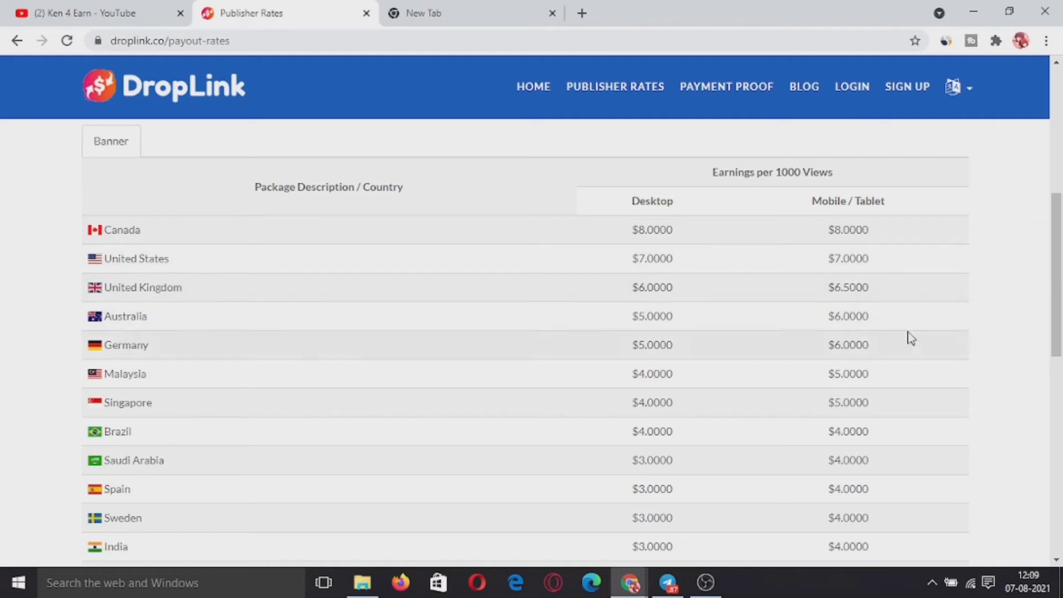
scroll(916, 339, down, 3)
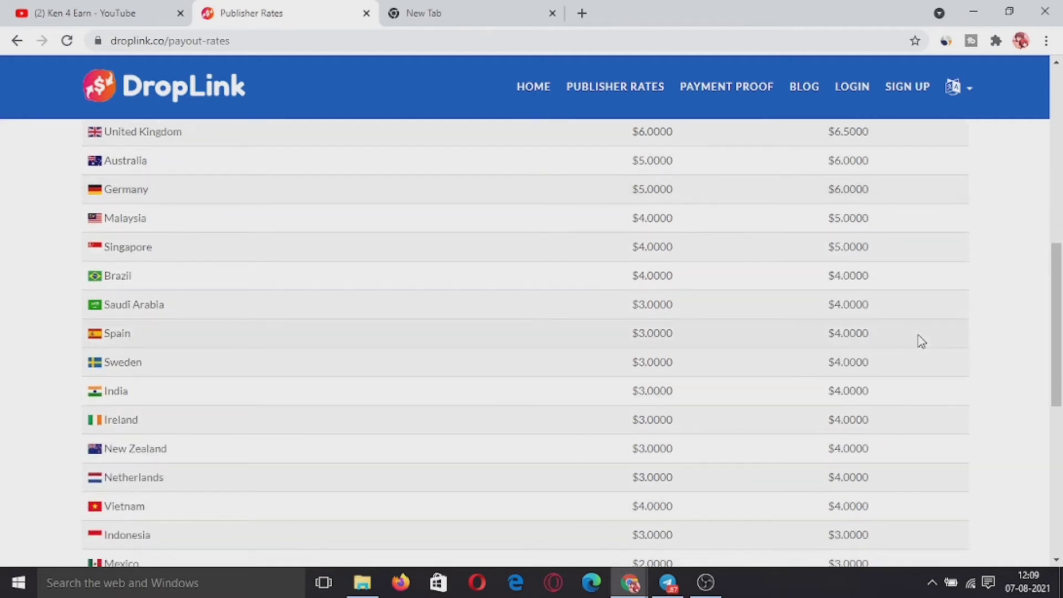
scroll(920, 340, down, 6)
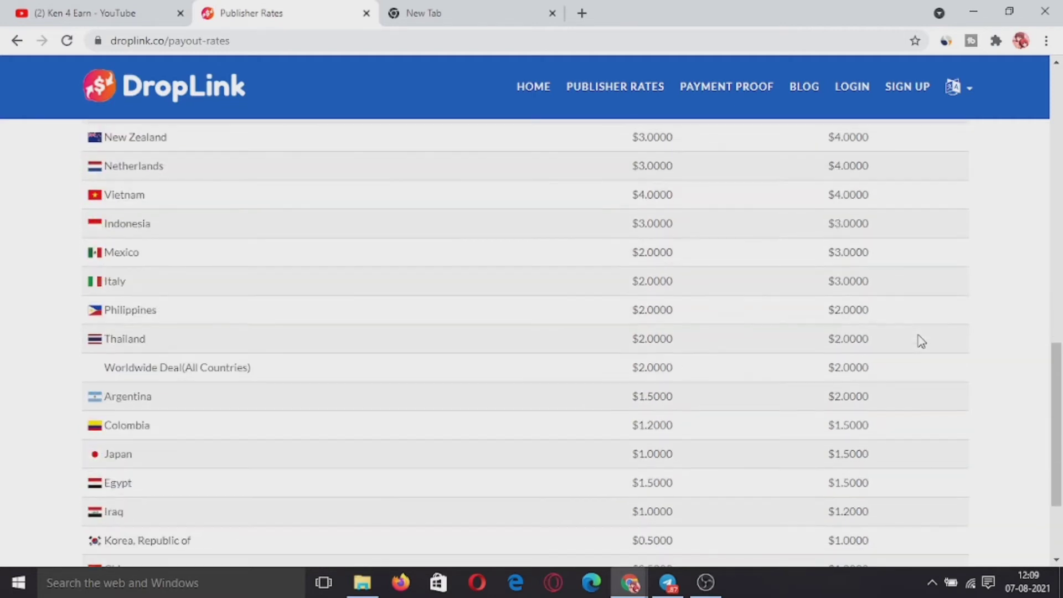
scroll(918, 339, up, 10)
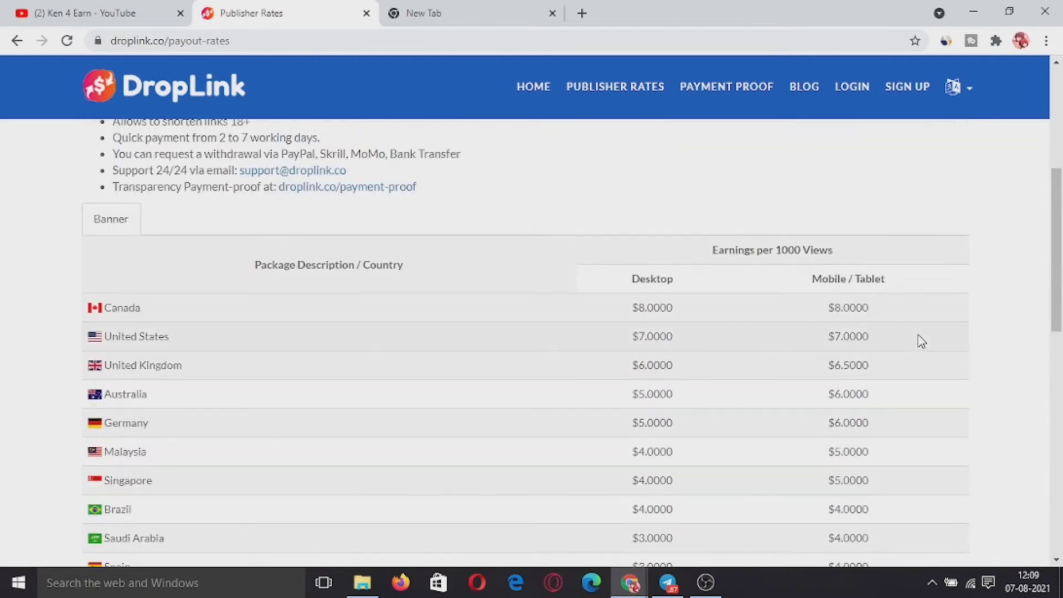
scroll(267, 288, up, 4)
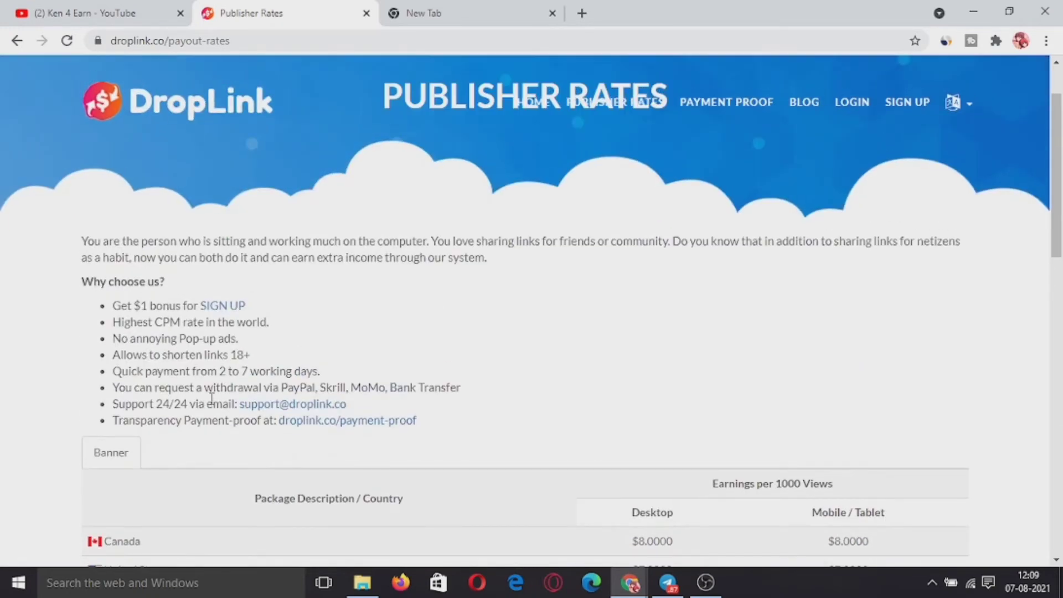
- Highlight the payment time and the 18+ link shortening note in the "Why choose us?" list
drag(217, 372, 321, 375)
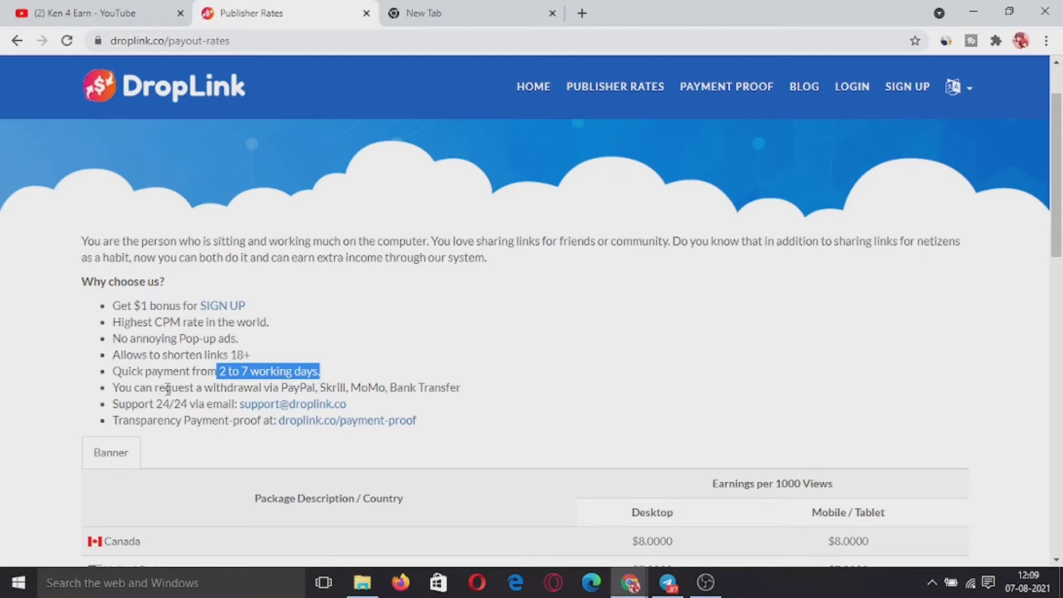
key(F5)
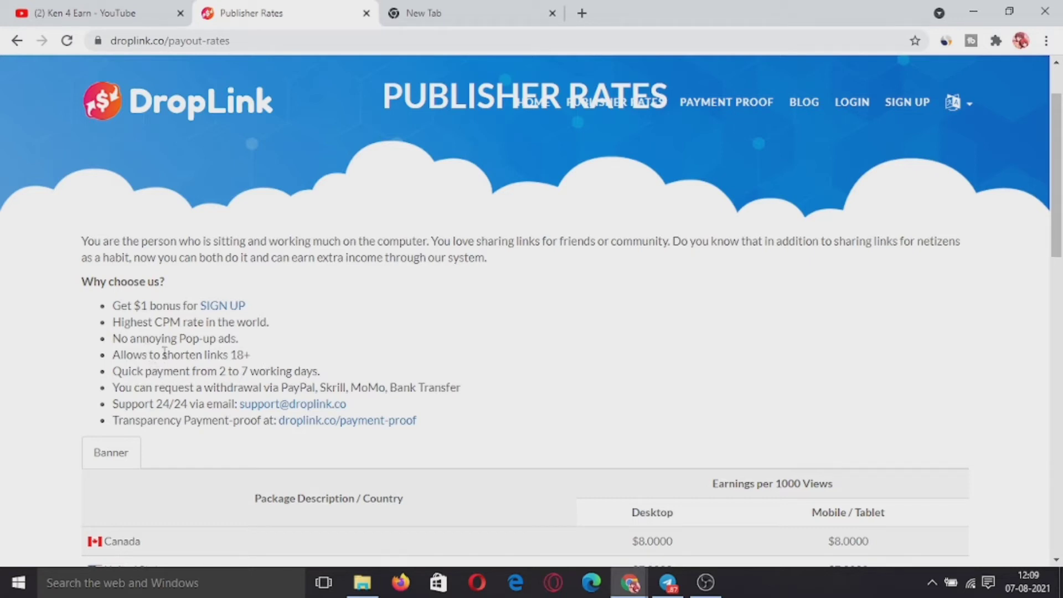
drag(161, 355, 269, 364)
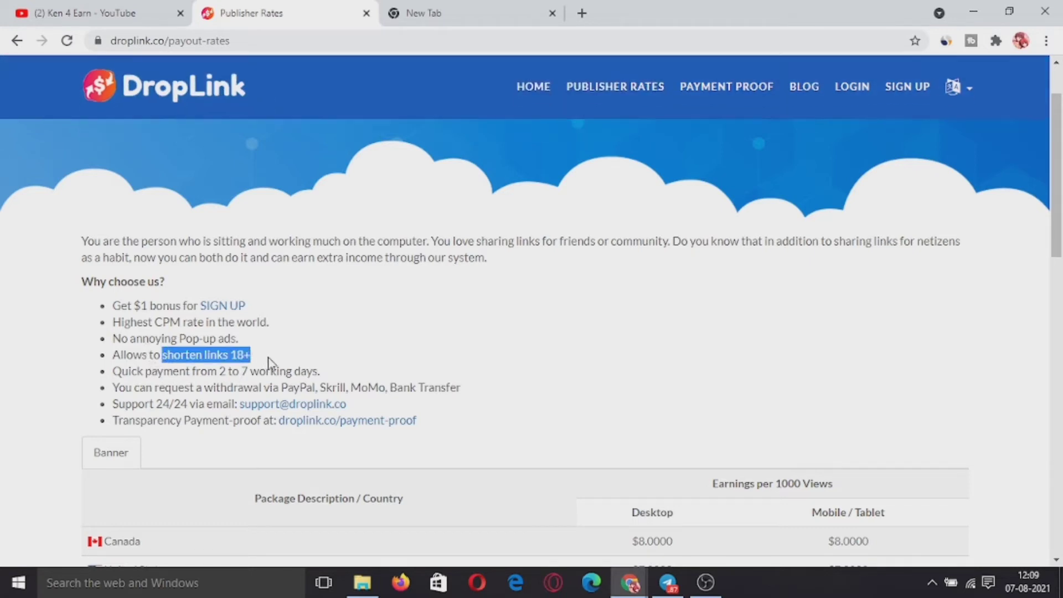
scroll(269, 364, up, 2)
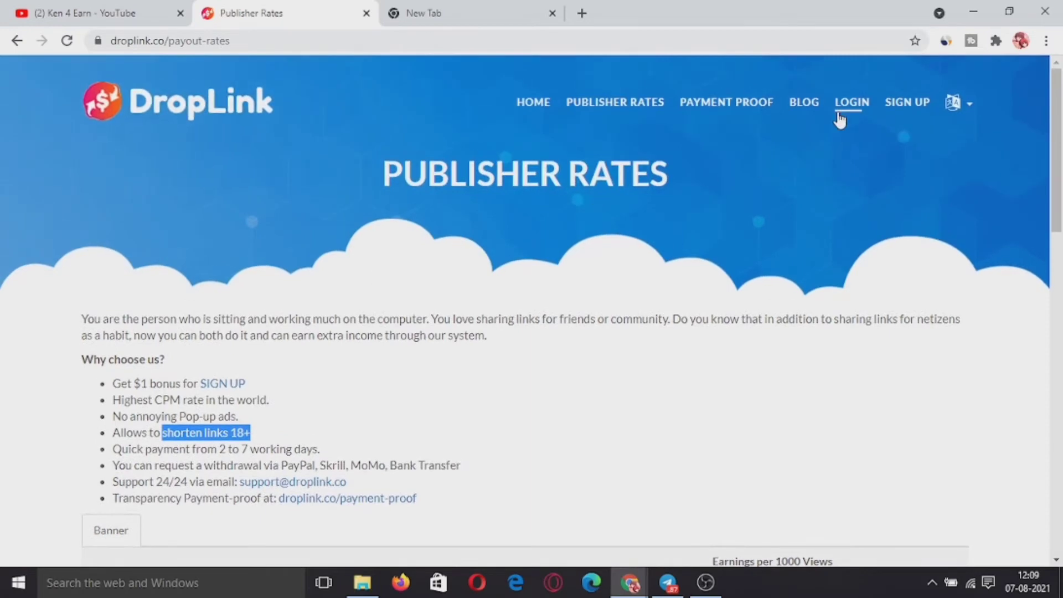
- Open the Payment Proof page and look through its list of payouts and methods
click(744, 100)
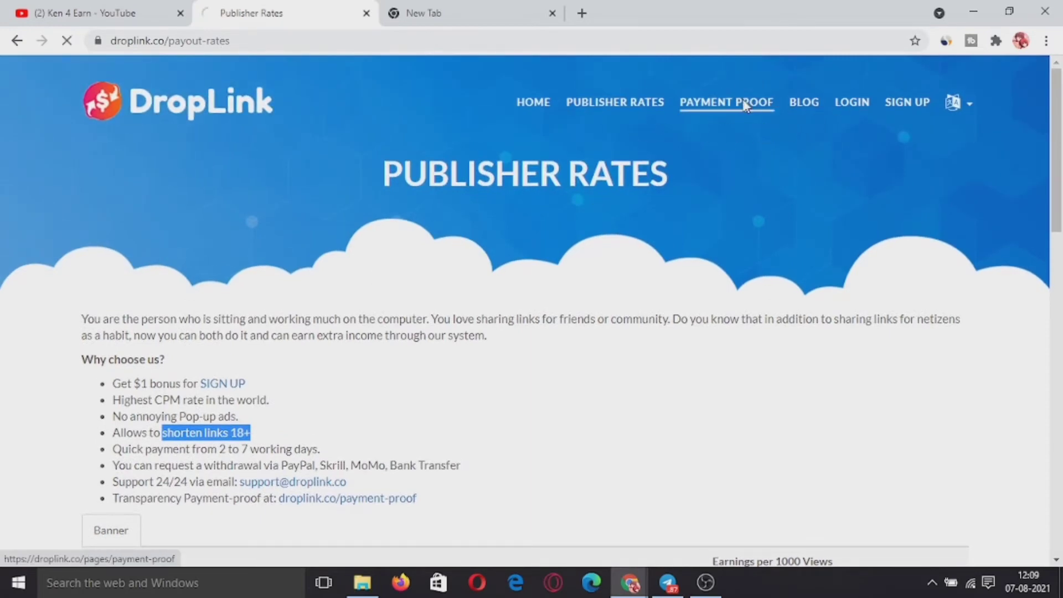
scroll(576, 415, down, 6)
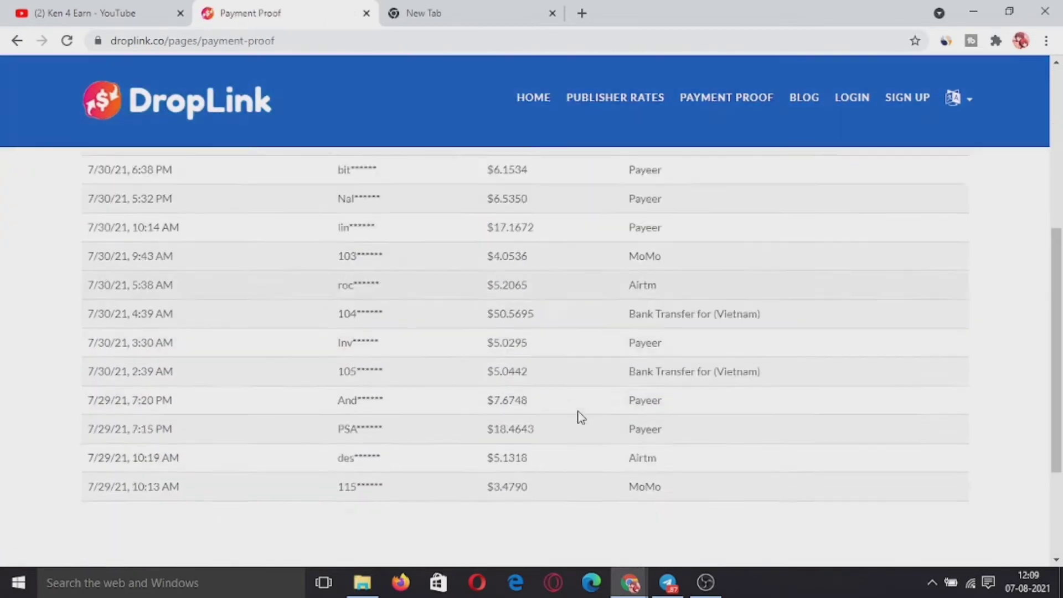
scroll(942, 259, up, 6)
- View the registration form, switch to the existing-member sign-in, and sign in with the saved credentials and Remember me enabled
click(907, 103)
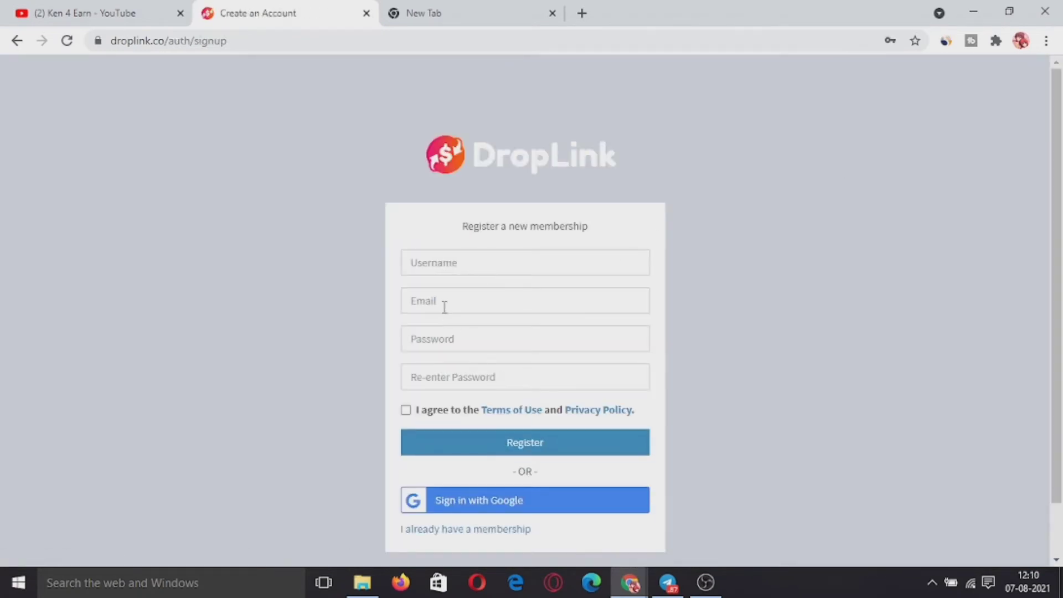
scroll(476, 382, down, 1)
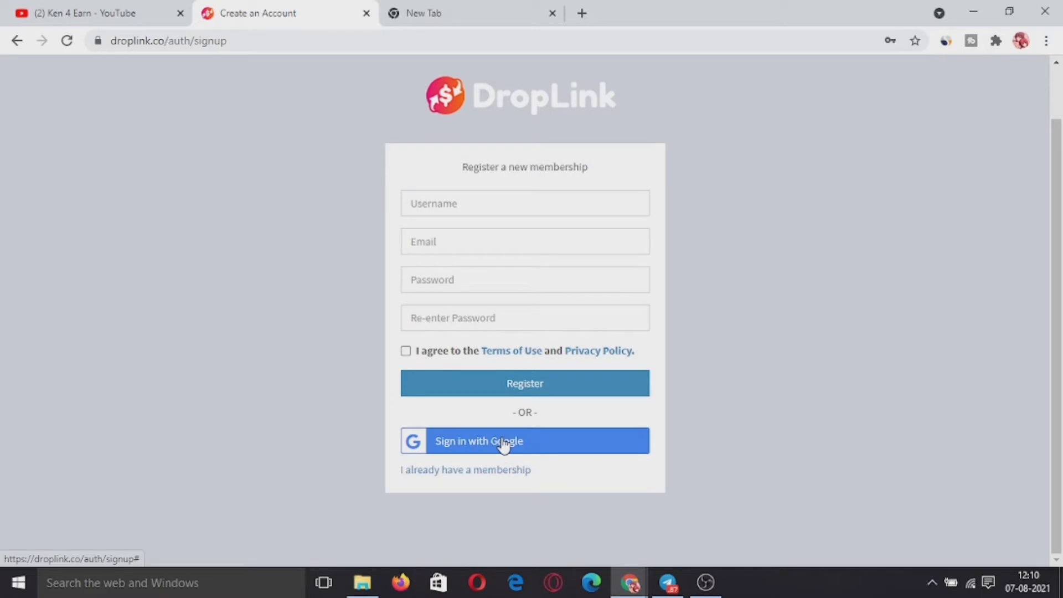
click(496, 469)
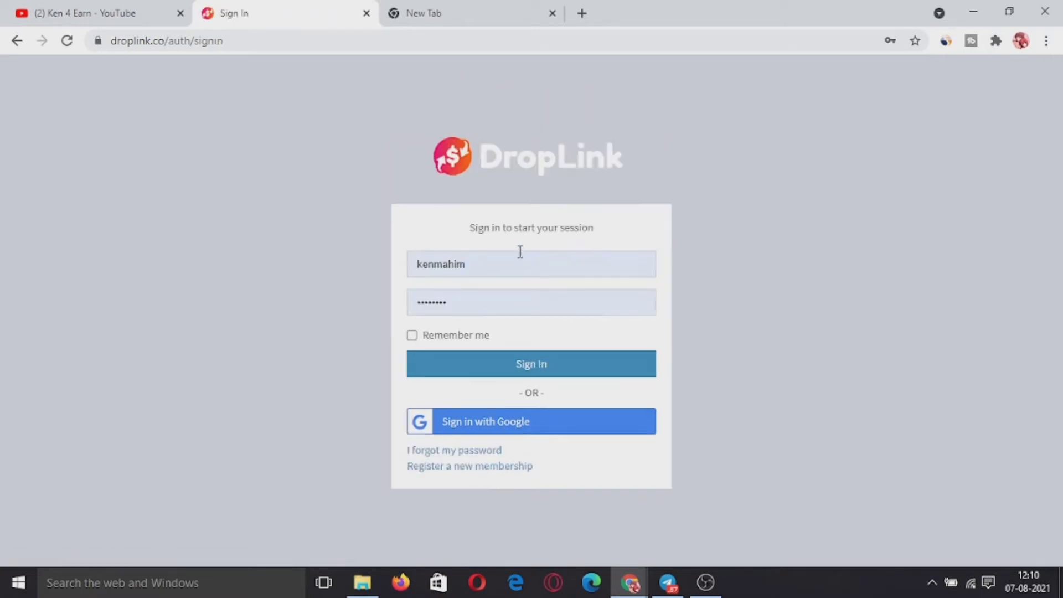
click(459, 340)
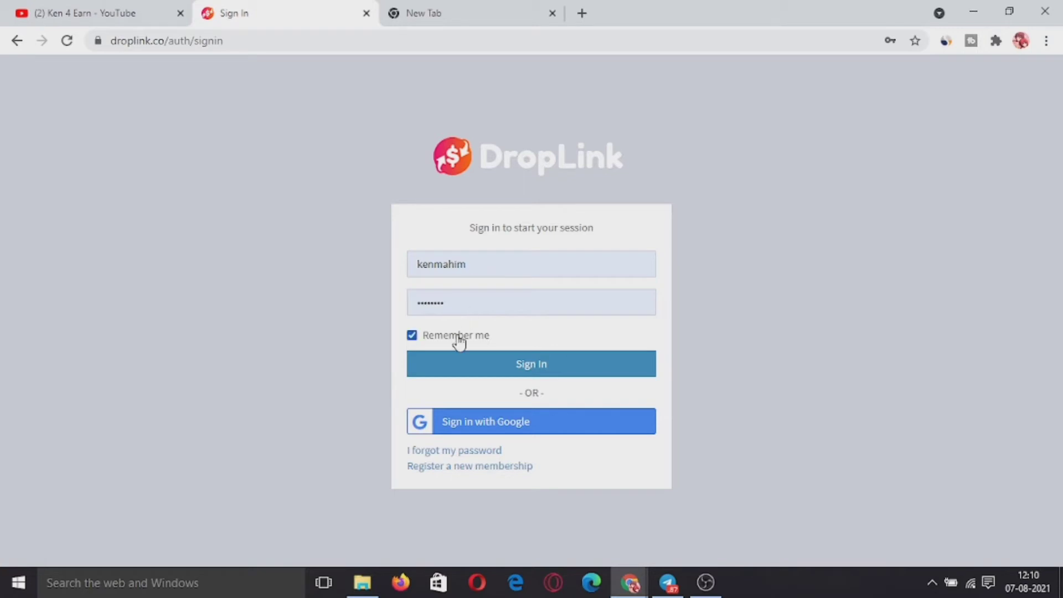
click(561, 376)
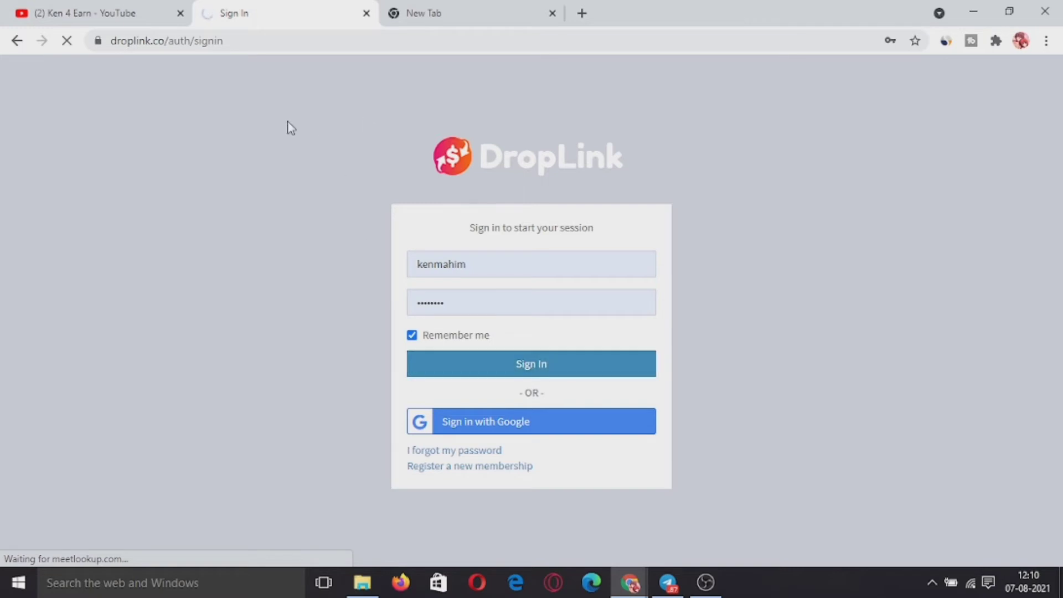
- Examine the dashboard statistics for August 2021, highlighting the average CPM and checking the daily views and earnings table
click(419, 7)
click(330, 7)
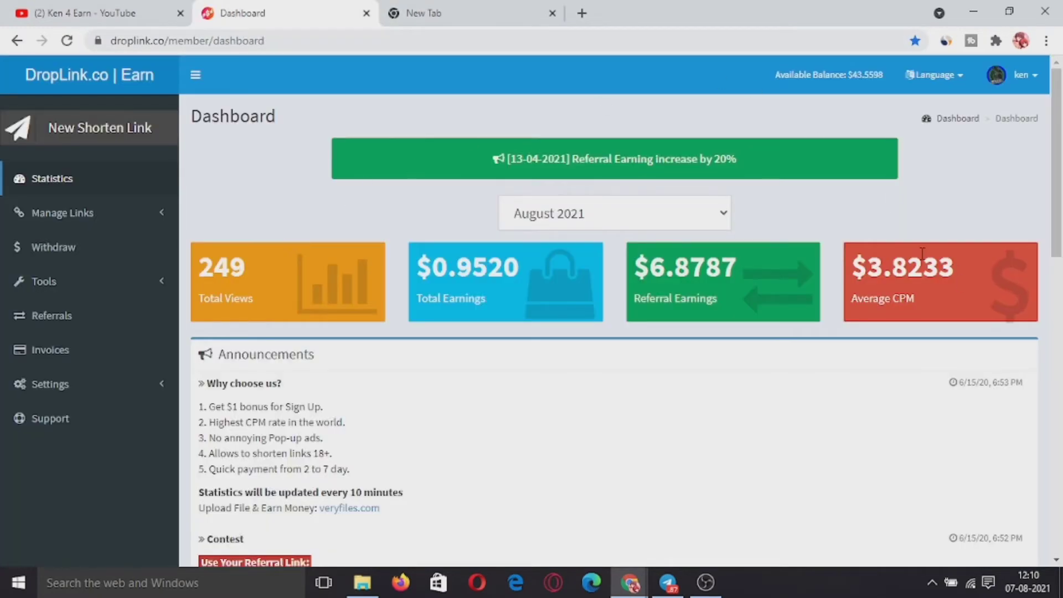
drag(853, 268, 960, 277)
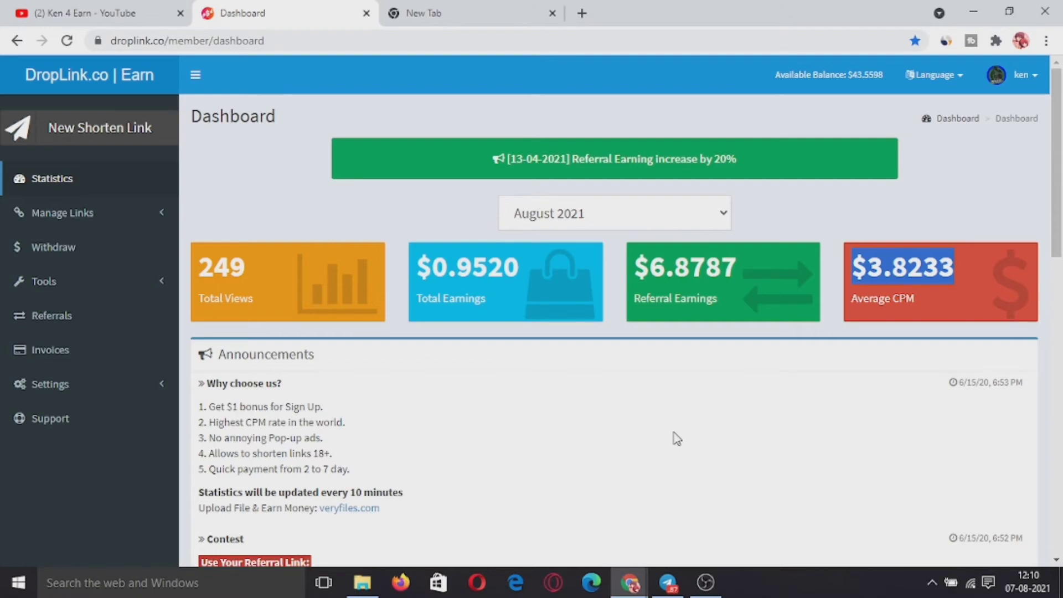
scroll(676, 438, down, 3)
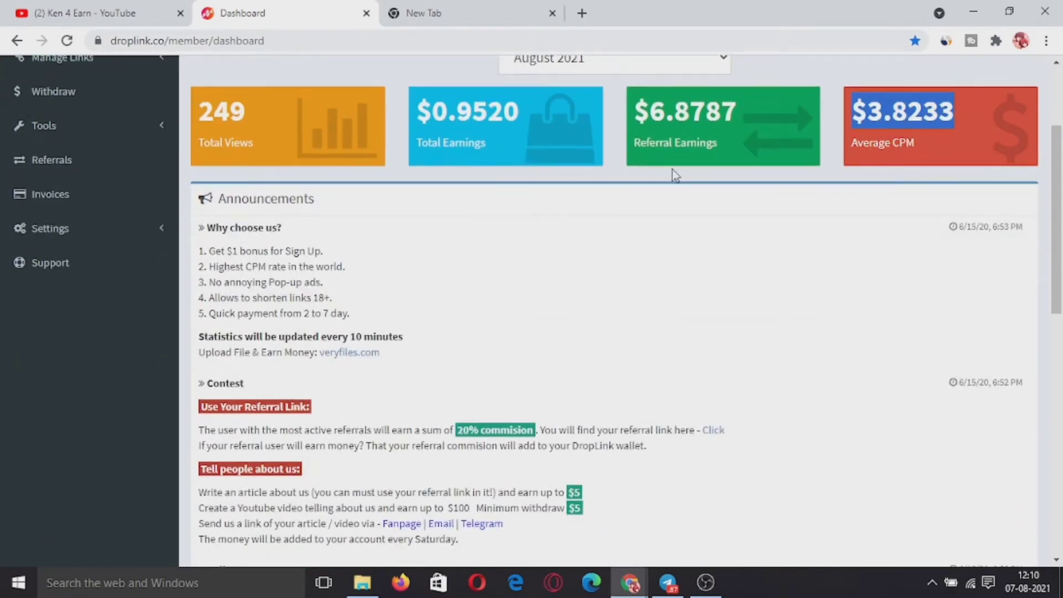
scroll(688, 174, down, 12)
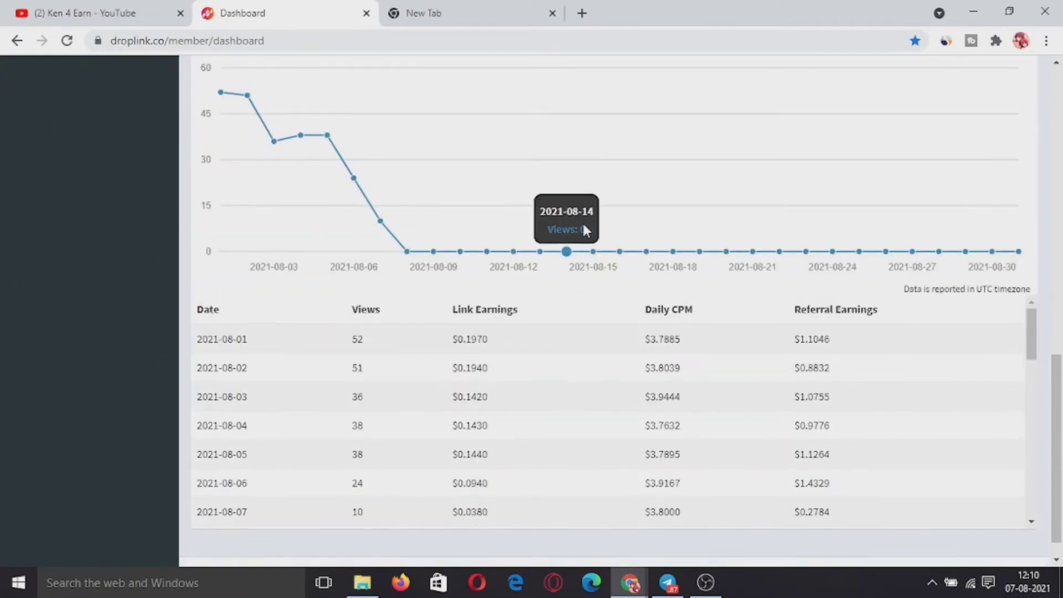
scroll(582, 221, up, 13)
scroll(586, 224, up, 1)
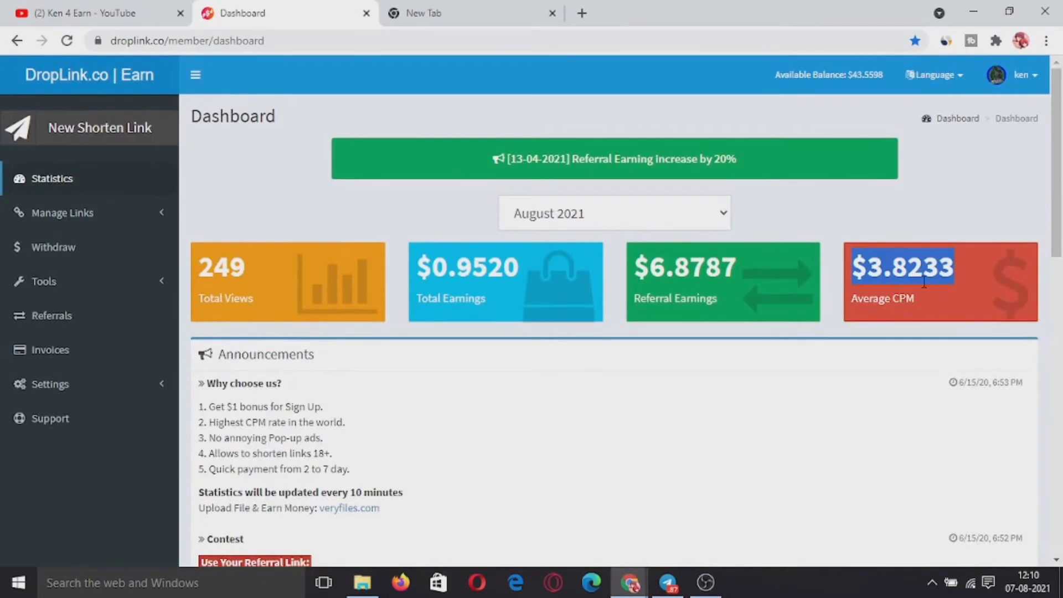
click(270, 293)
scroll(475, 272, down, 10)
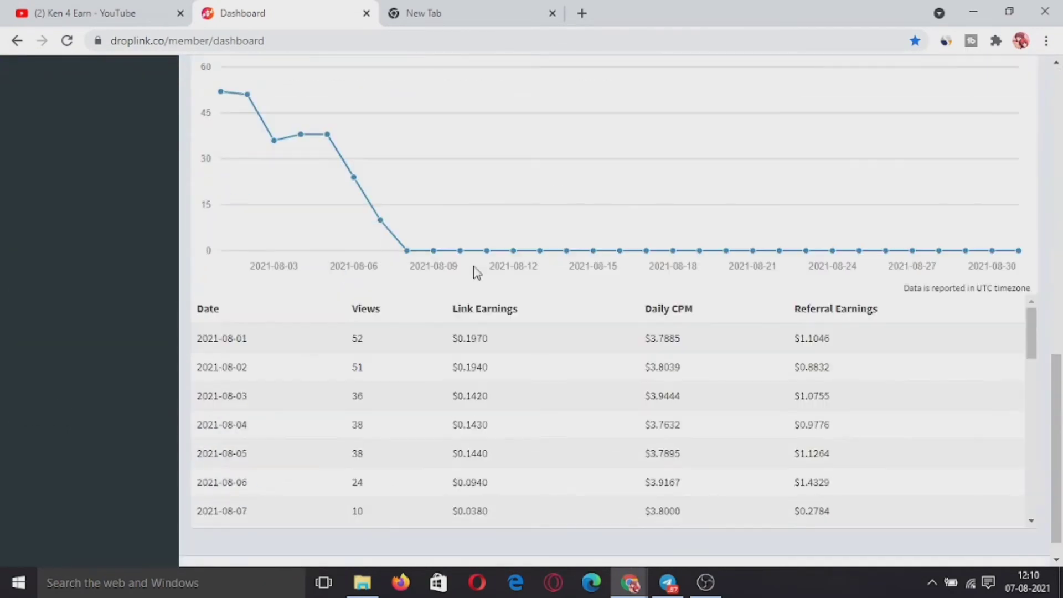
scroll(474, 272, up, 10)
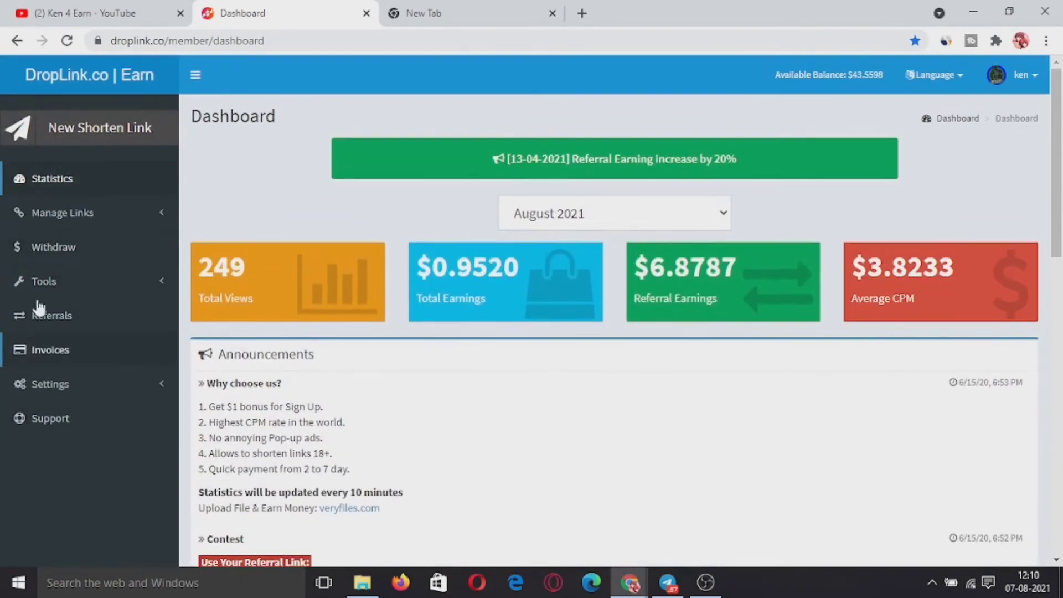
- Open the Withdraw page and review the available, pending and total withdrawn amounts
click(62, 247)
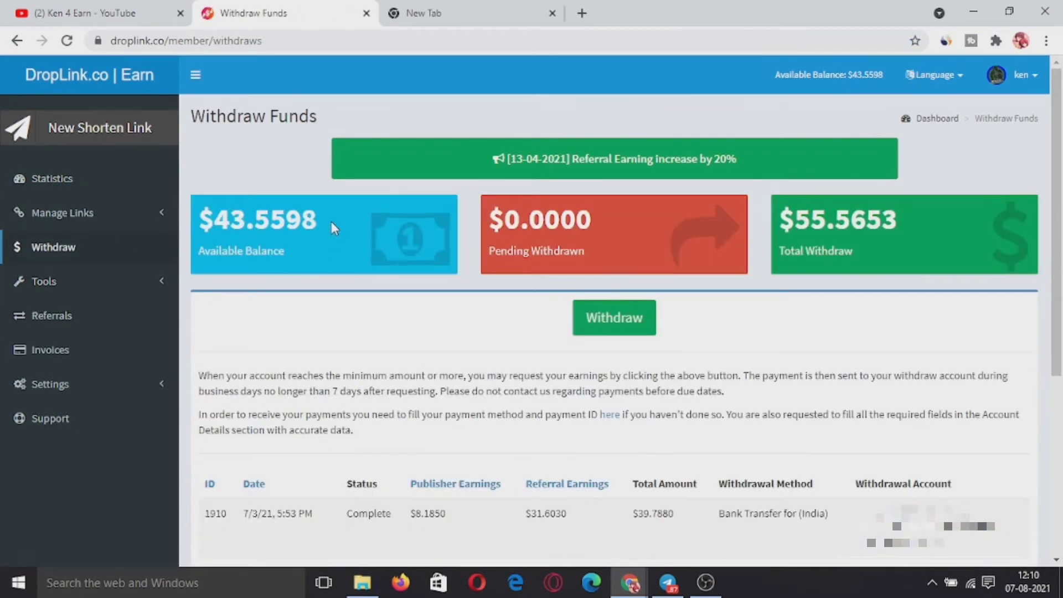
drag(331, 221, 89, 166)
click(15, 331)
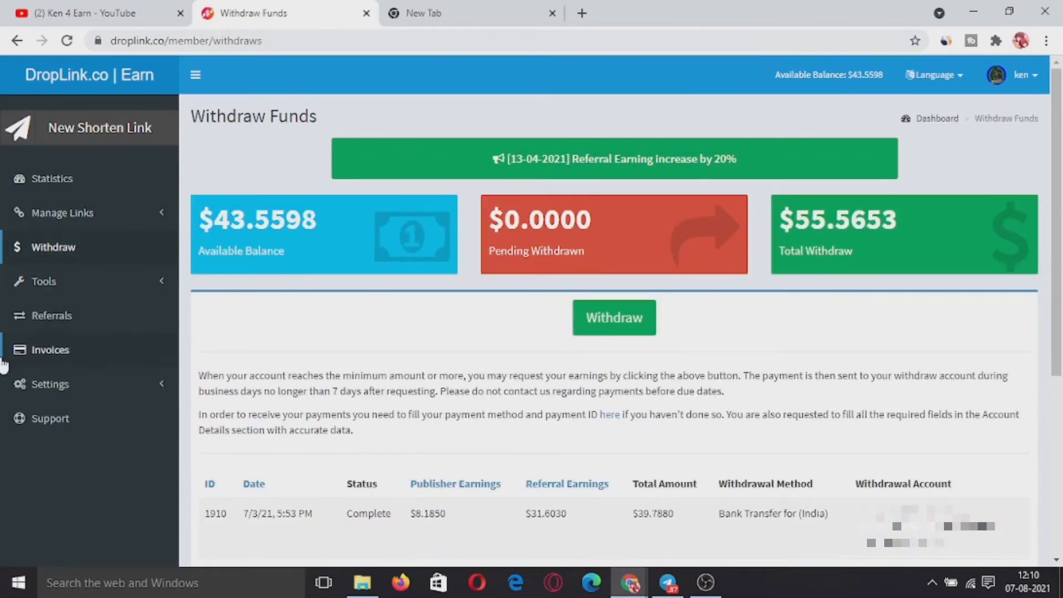
- Open the account's profile settings and go to the Withdrawal Info section
click(55, 388)
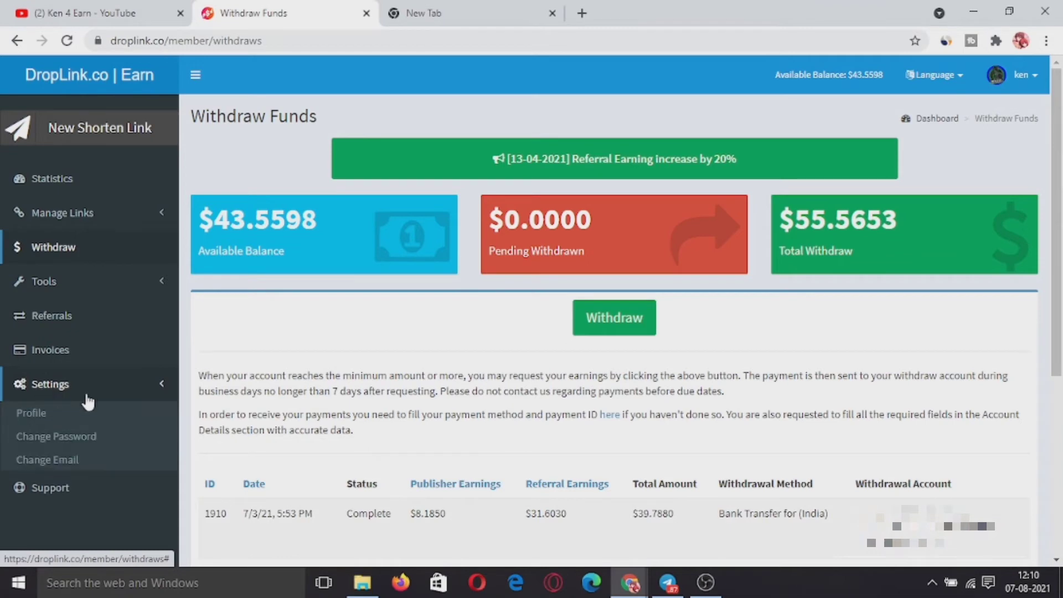
click(32, 421)
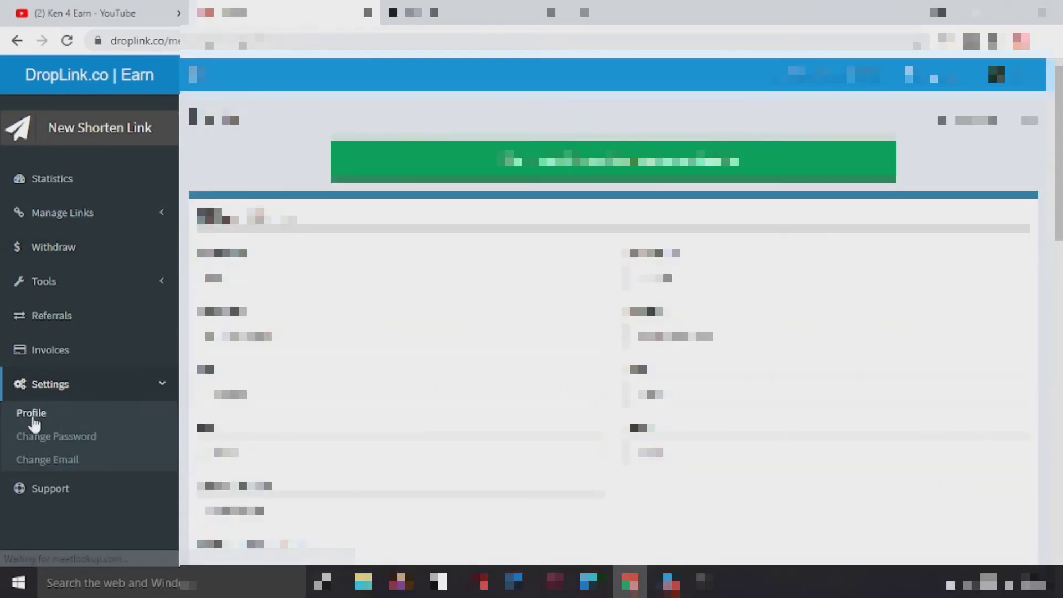
scroll(33, 423, down, 8)
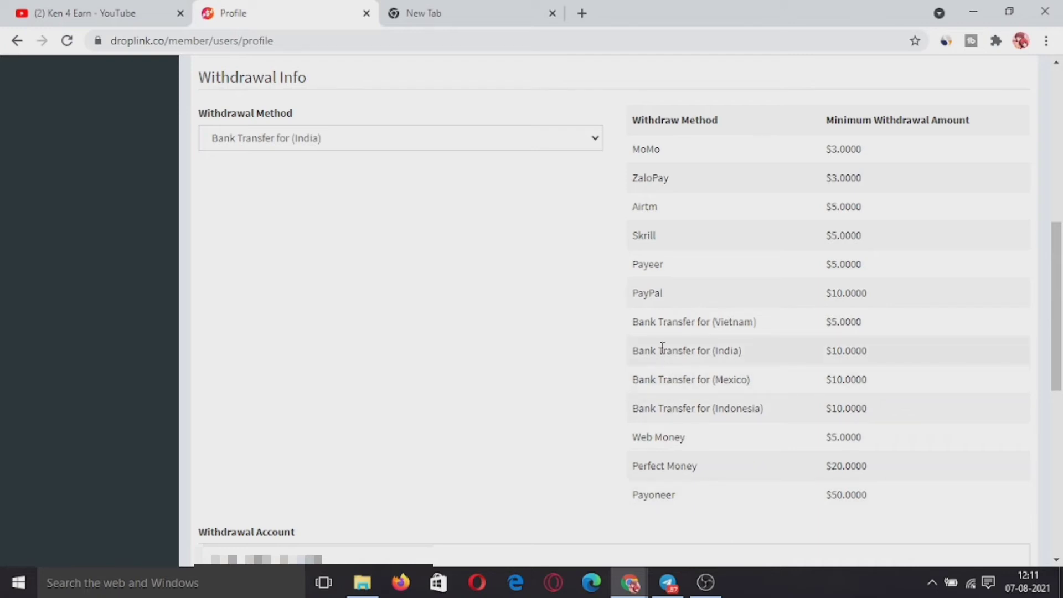
- Highlight the minimum withdrawal amounts for Bank Transfer for (India) and PayPal in the withdraw method table
drag(755, 350, 624, 363)
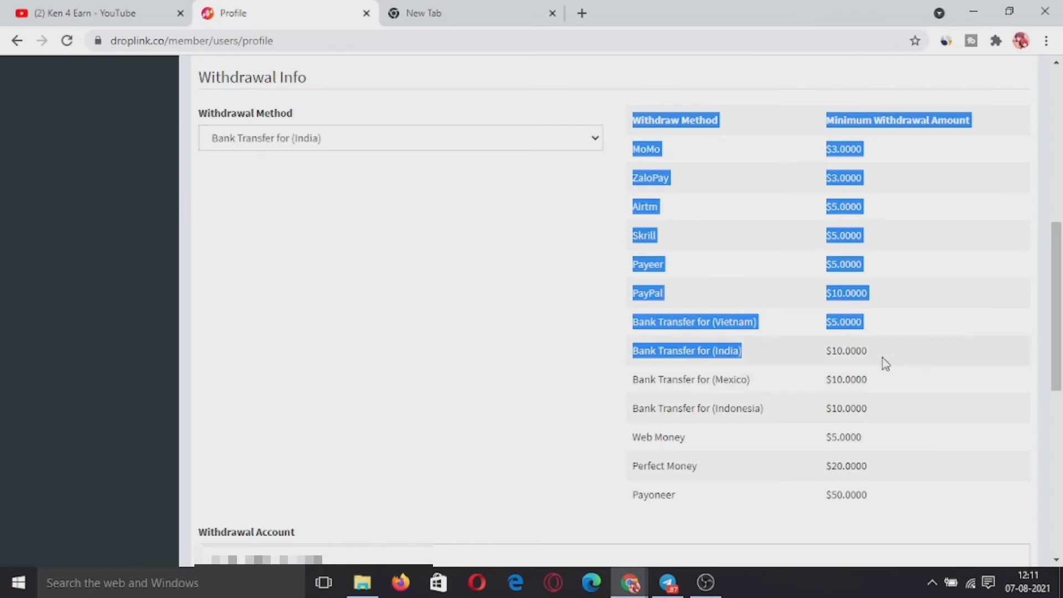
drag(882, 361, 816, 356)
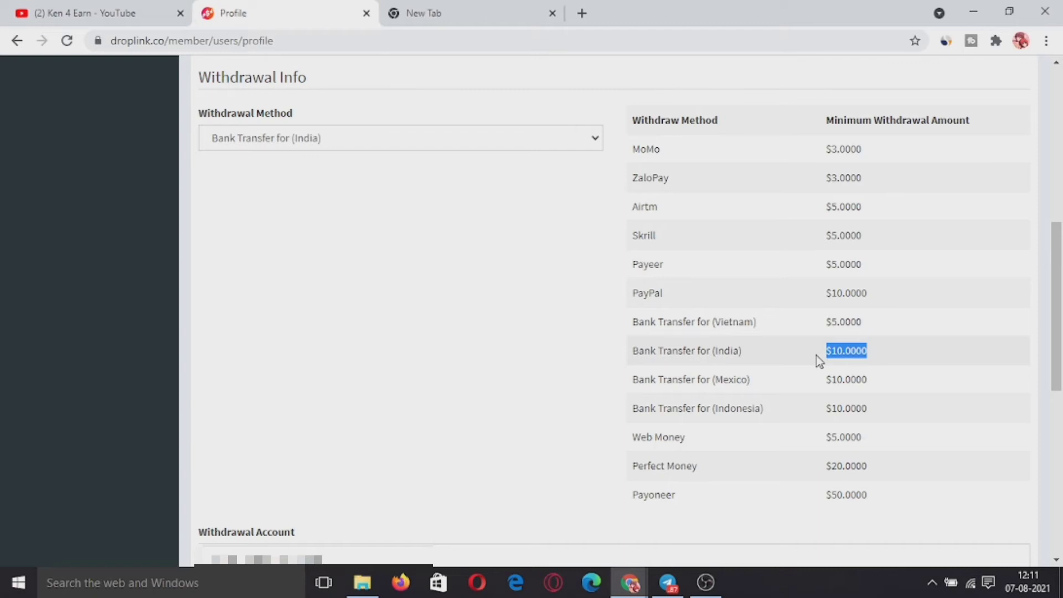
click(738, 304)
drag(821, 302, 879, 295)
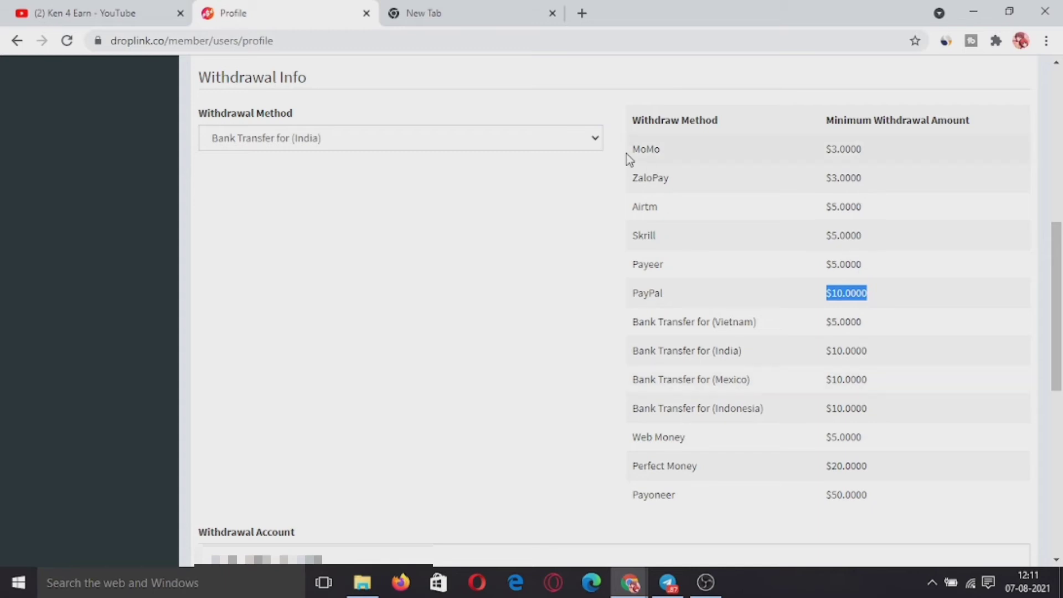
drag(630, 151, 427, 360)
click(429, 362)
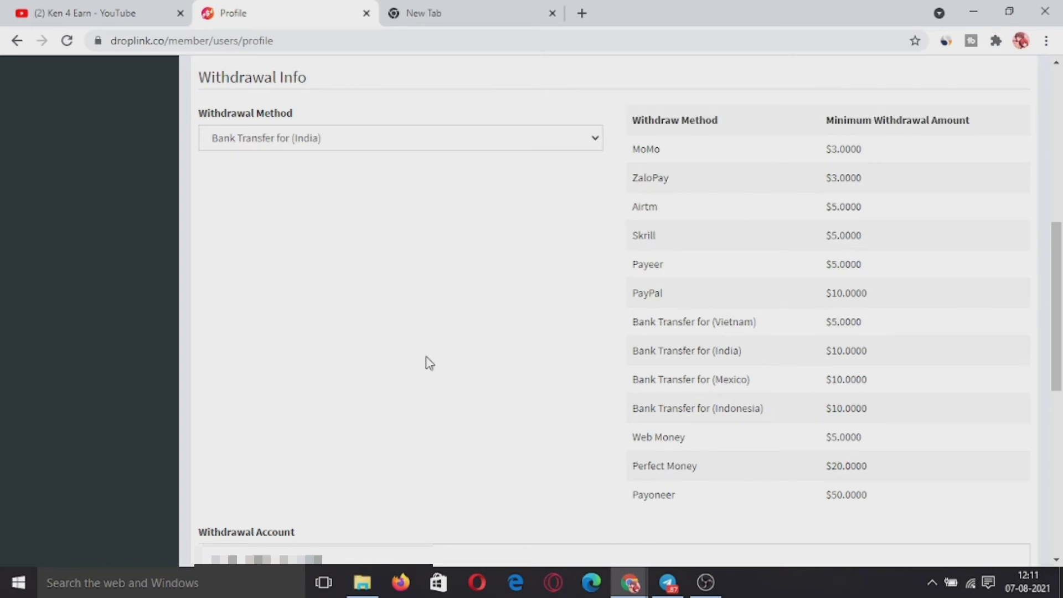
- Choose Bank Transfer for (India) as the withdrawal method and go to the withdrawal account details
click(240, 141)
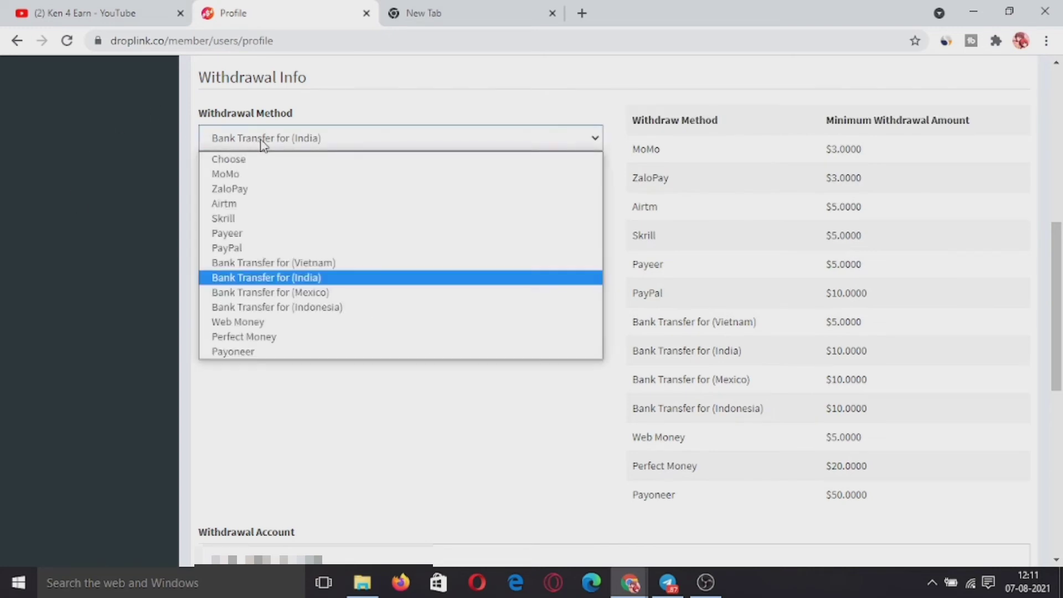
click(311, 275)
scroll(329, 204, down, 6)
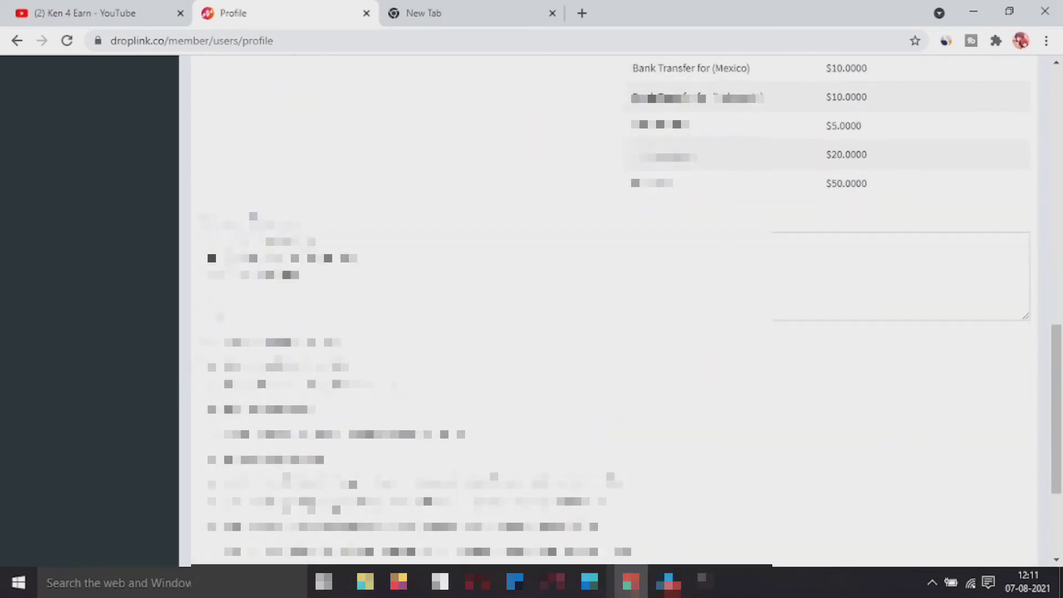
- Highlight the name, account number and IFSC entries in the Withdrawal Account field
click(896, 277)
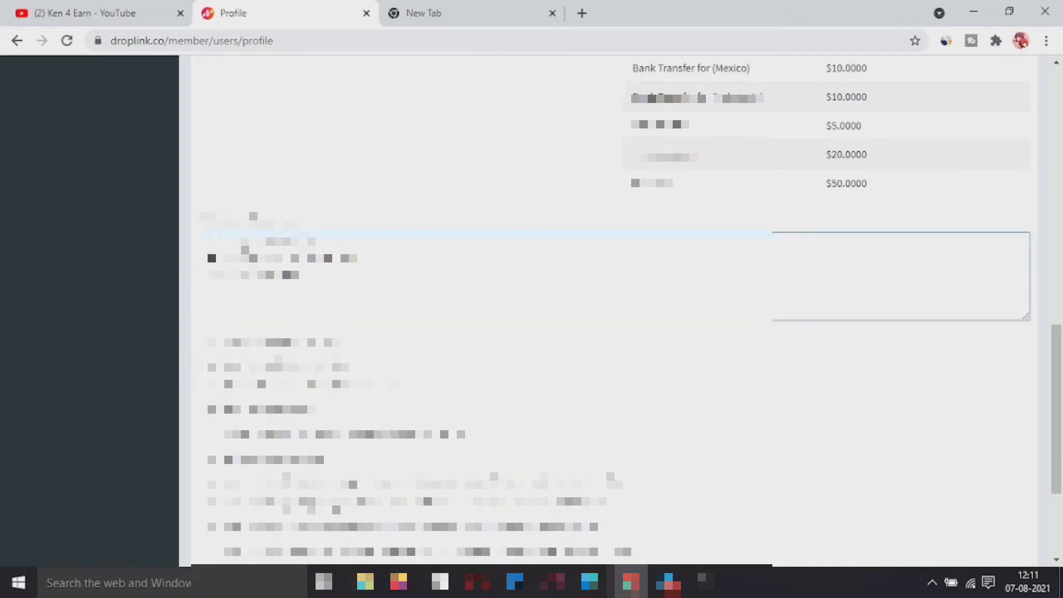
scroll(609, 310, up, 4)
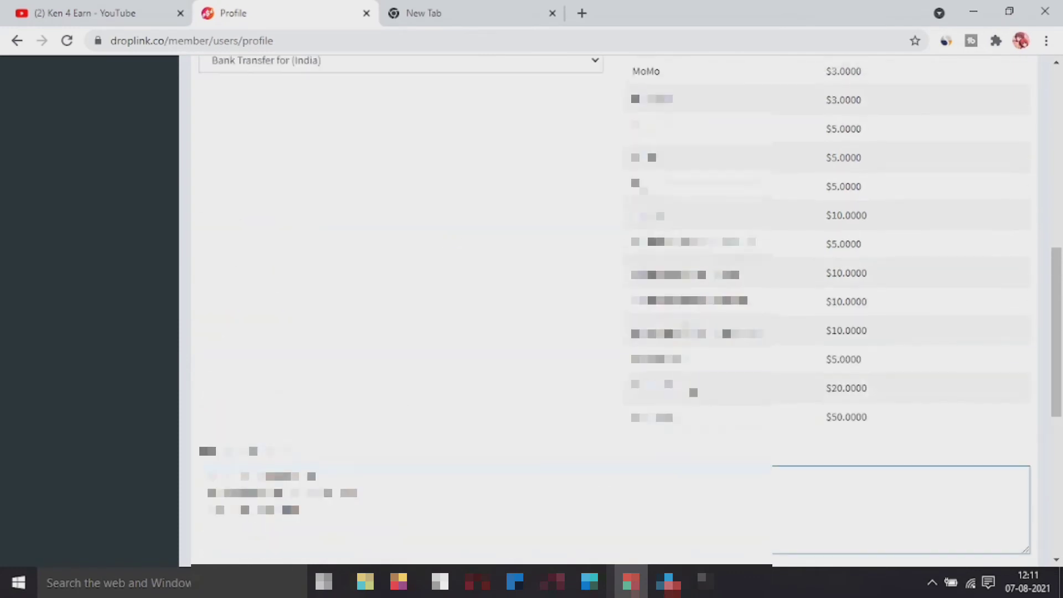
scroll(377, 384, down, 1)
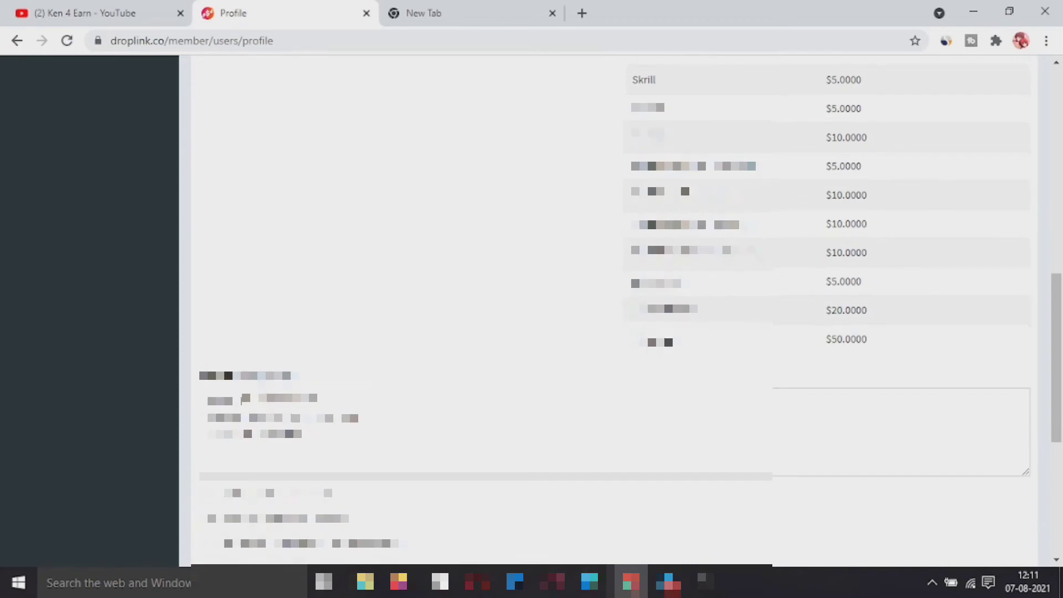
click(238, 405)
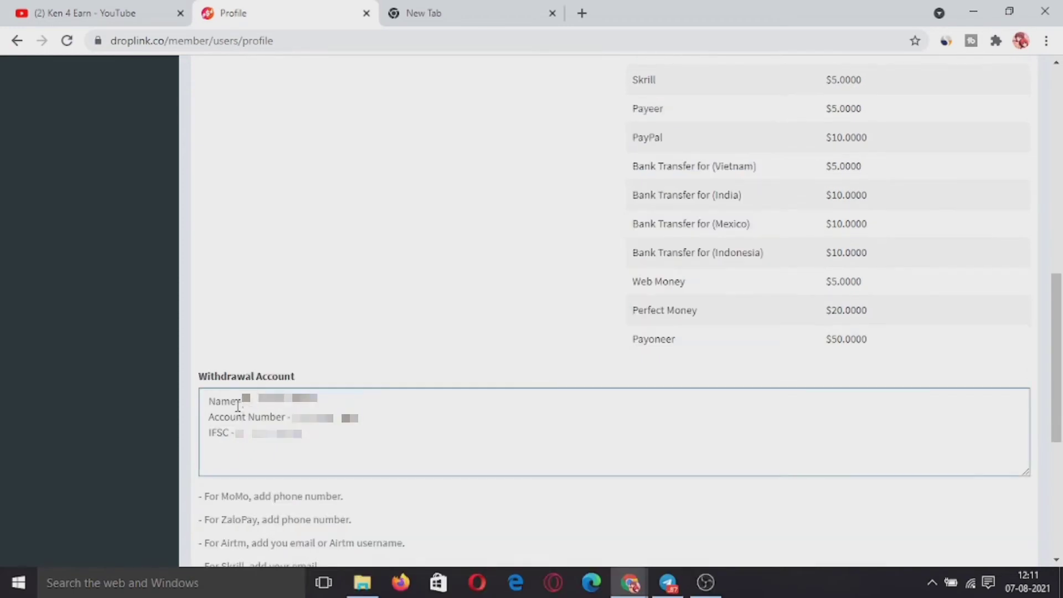
drag(242, 405, 377, 410)
click(304, 409)
drag(297, 416, 350, 416)
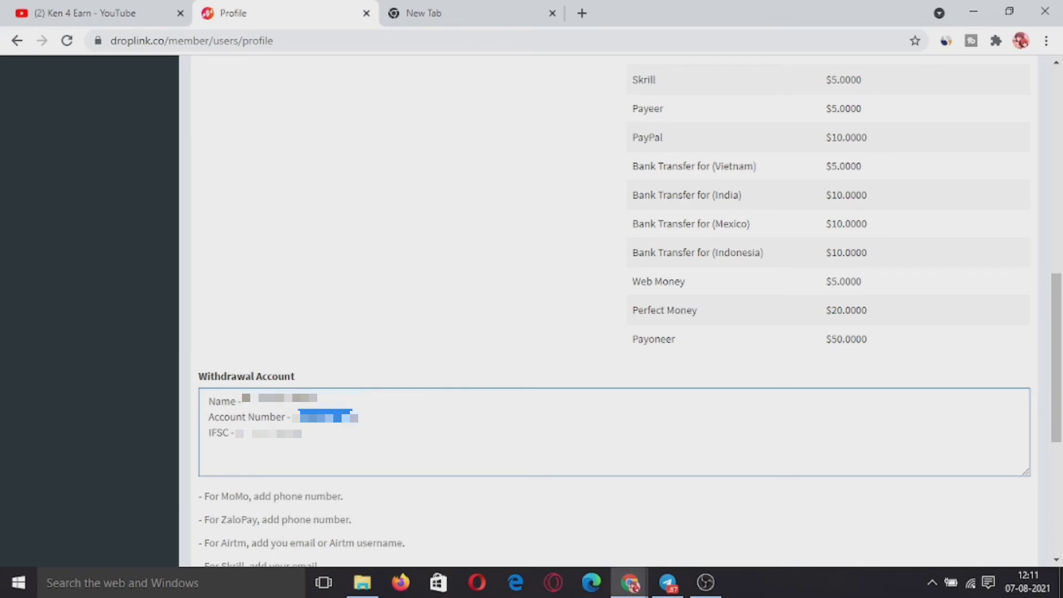
drag(302, 433, 235, 443)
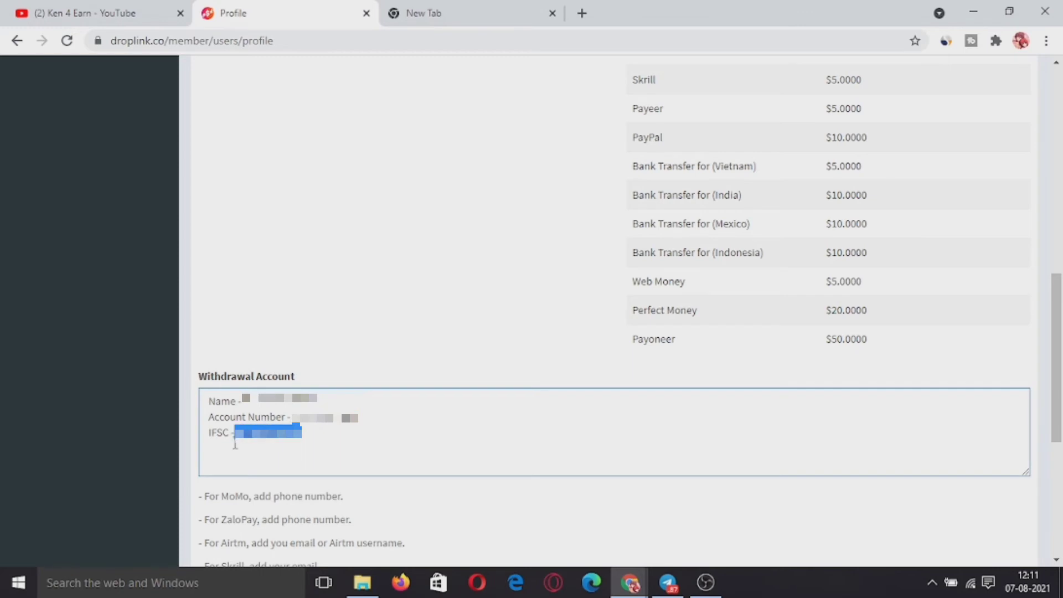
click(267, 426)
drag(358, 415, 248, 418)
click(227, 416)
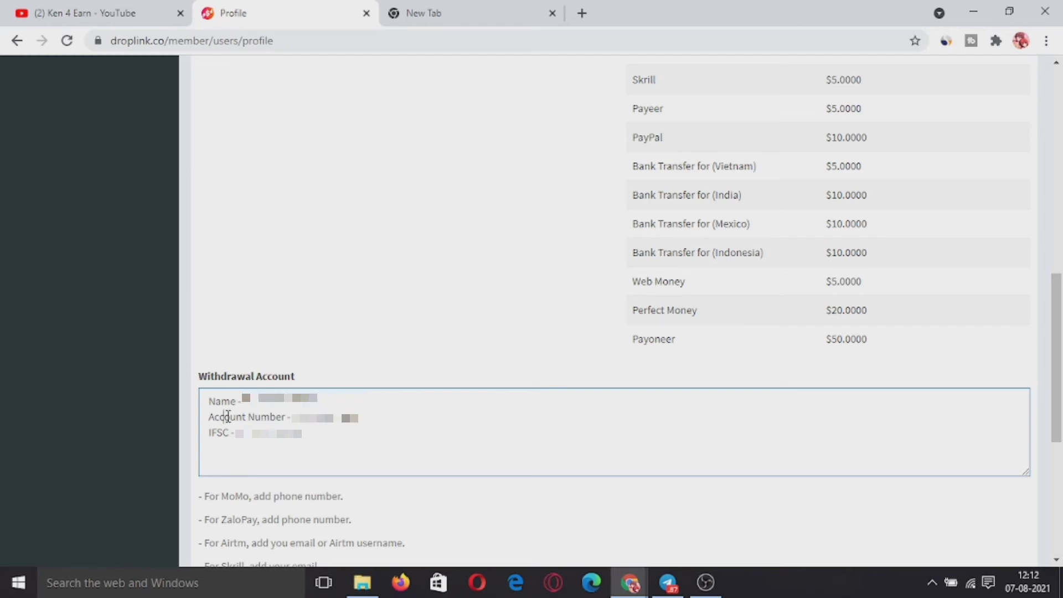
- Submit the profile form with the withdrawal details and return to the Withdraw page
scroll(227, 421, down, 6)
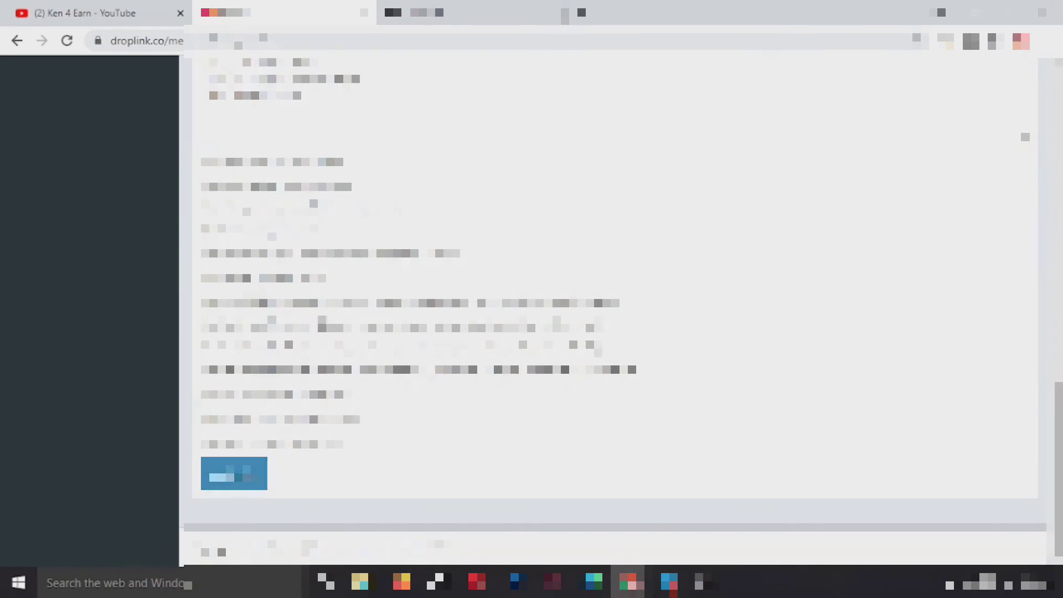
click(234, 473)
click(76, 245)
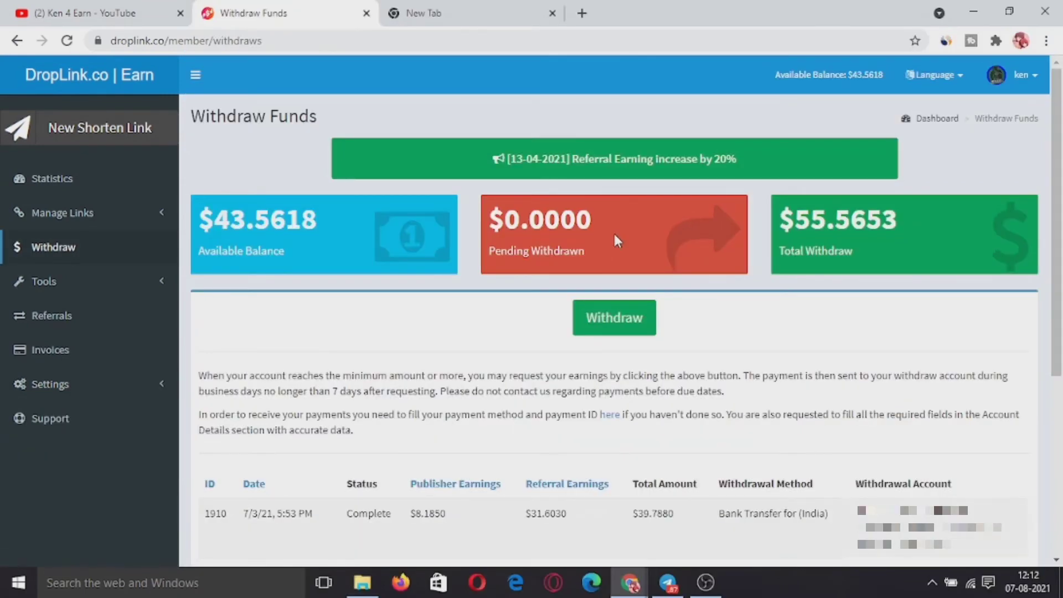
- Open the list of all links and bring up the form for a new shortened link
click(62, 212)
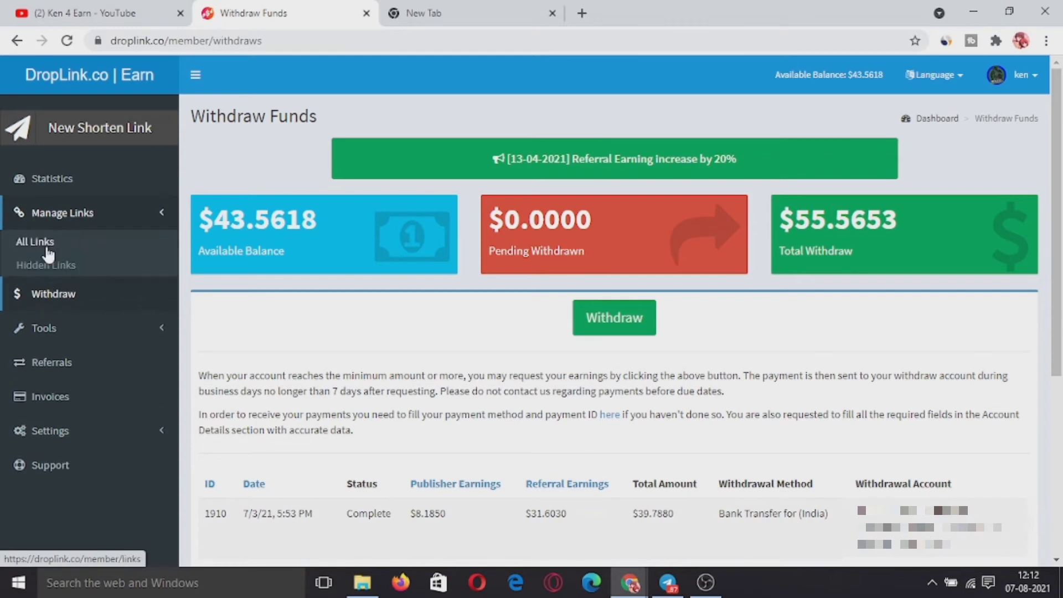
click(47, 246)
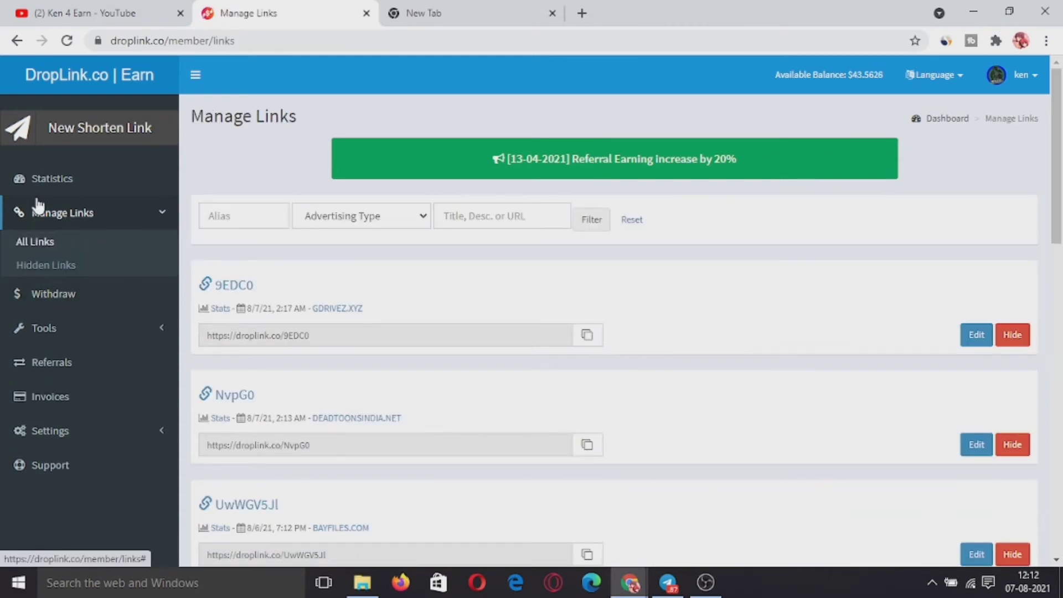
click(124, 137)
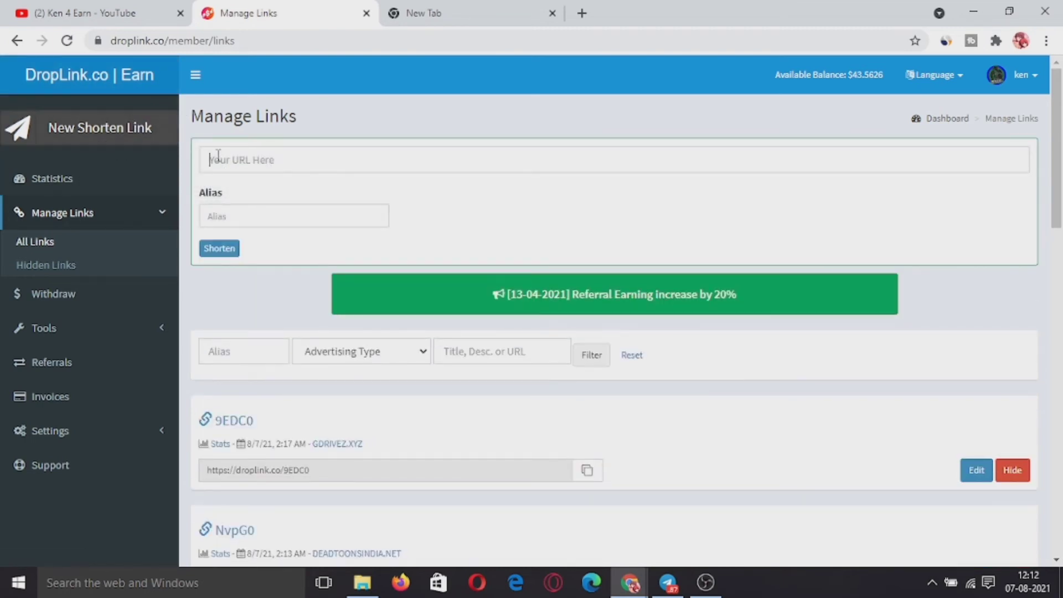
- Shorten the URL web-store.in without an alias and copy the resulting short link
click(218, 156)
text(web-store.in)
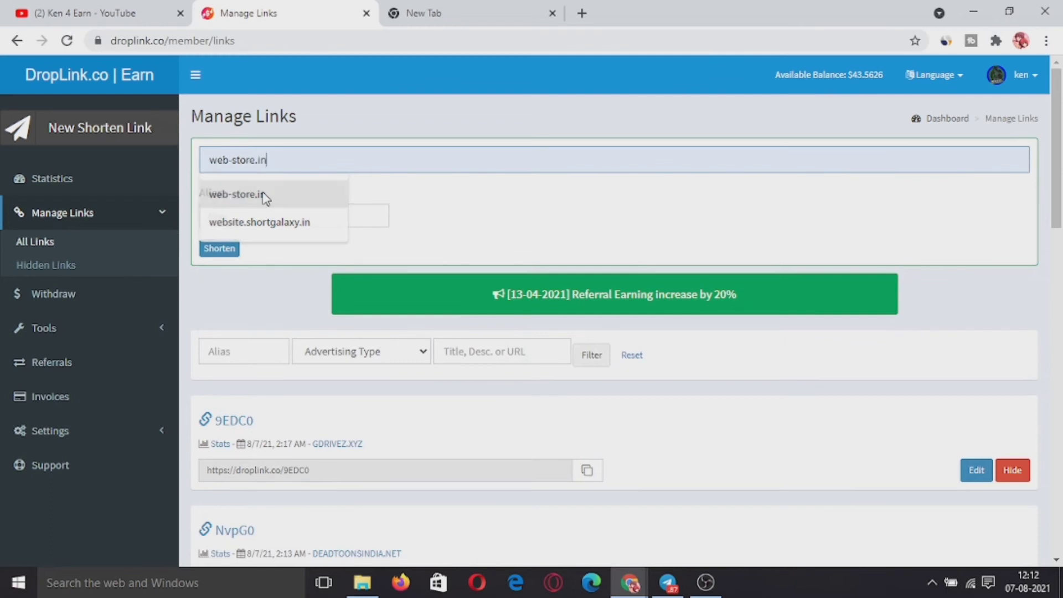
click(263, 194)
drag(299, 164, 169, 176)
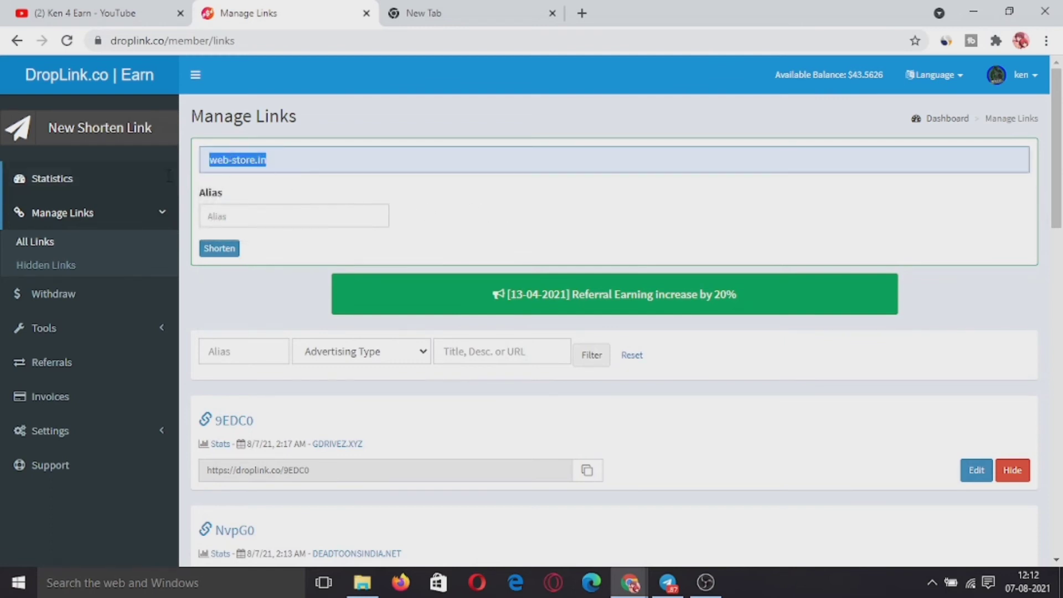
click(544, 227)
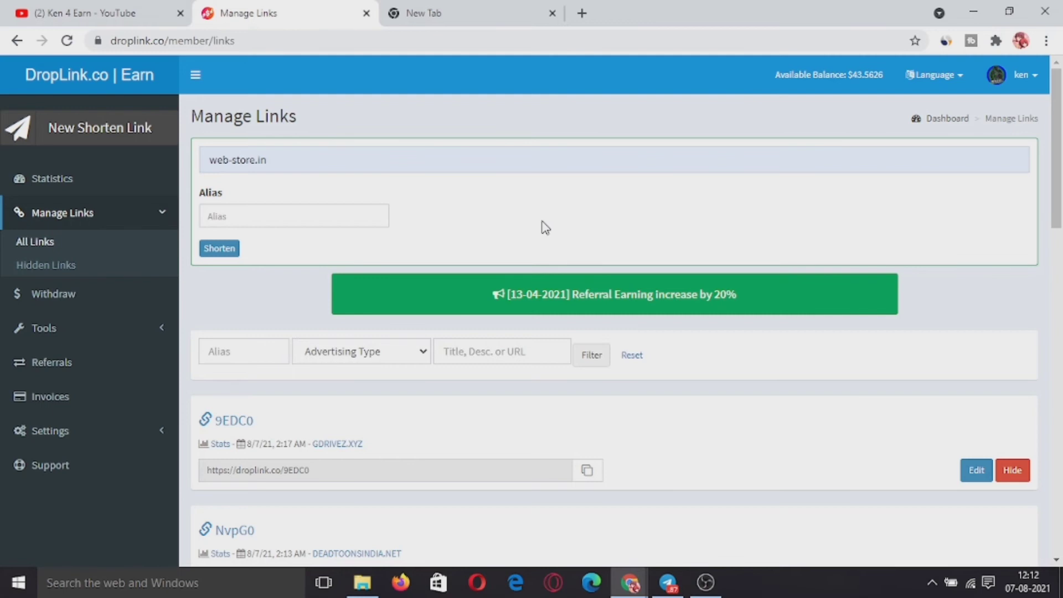
click(222, 250)
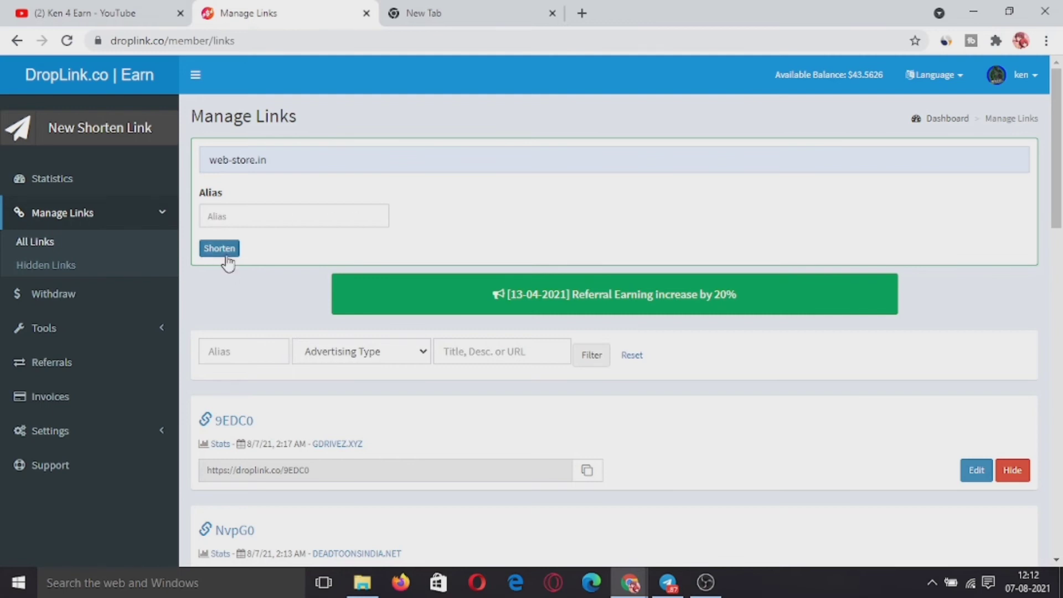
click(1013, 275)
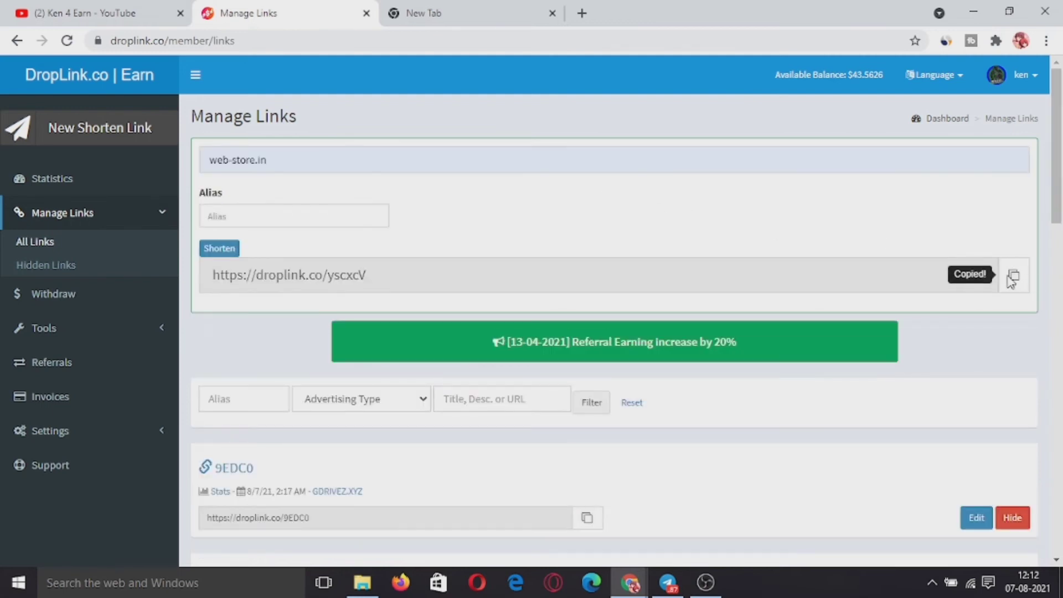
click(442, 13)
right_click(433, 39)
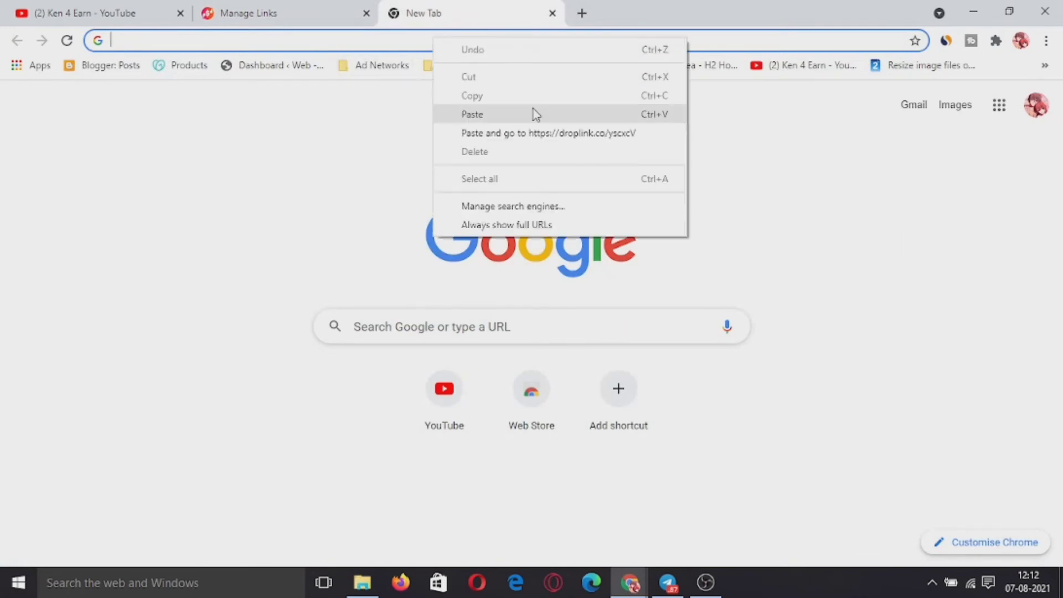
click(543, 133)
click(279, 7)
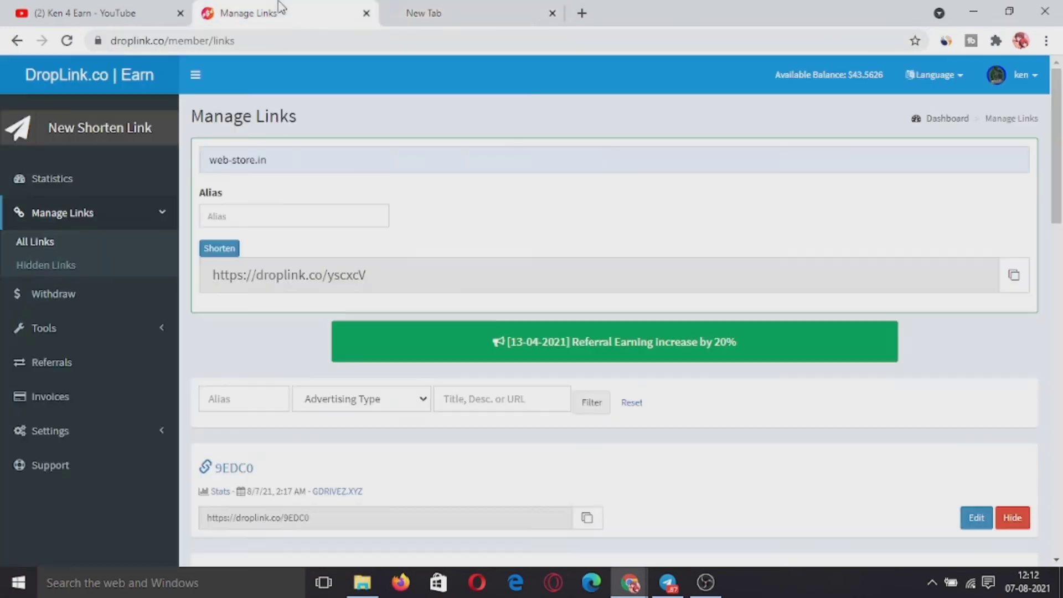
click(74, 176)
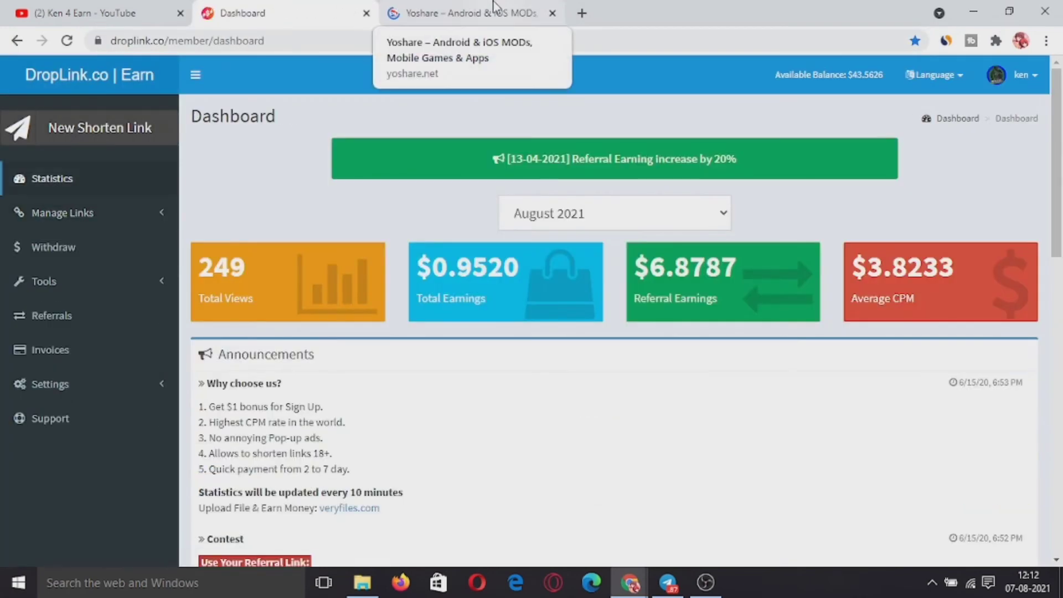
- Return to the short link's tab and continue through both Yoshare waiting pages to the DropLink countdown page
click(494, 8)
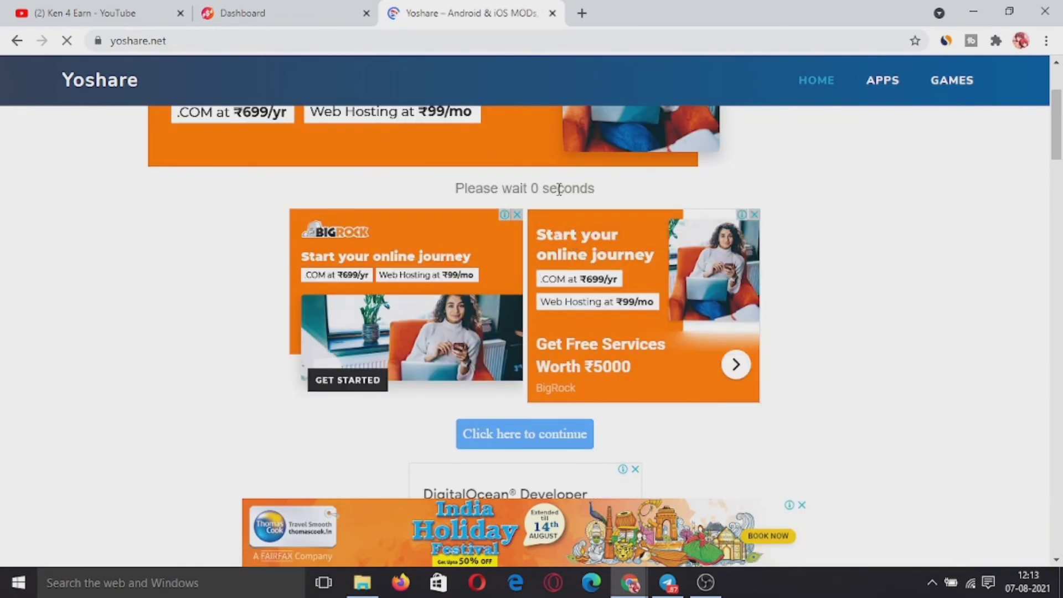
scroll(559, 189, down, 3)
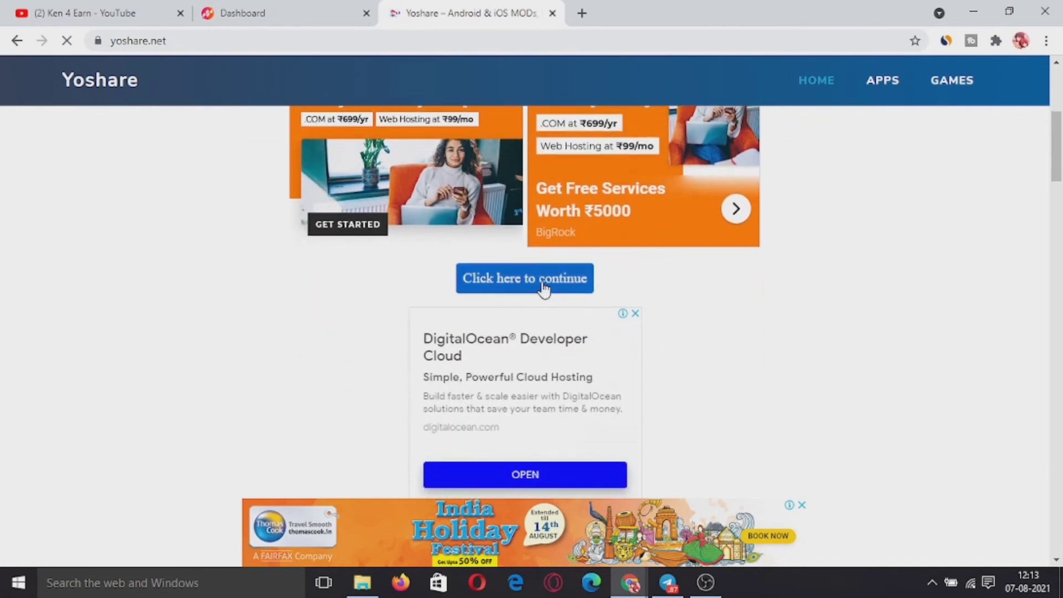
click(543, 283)
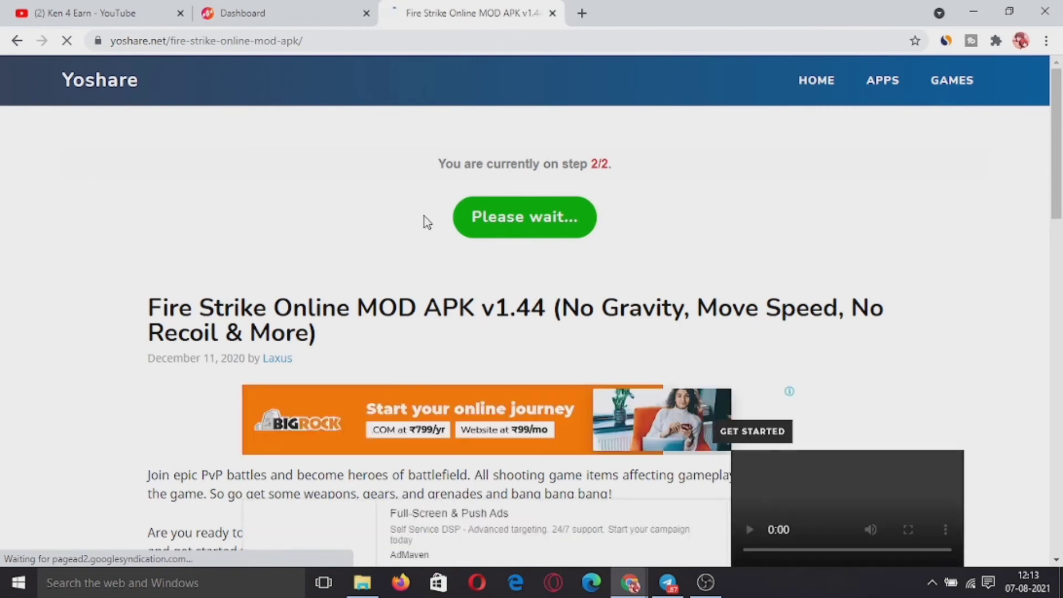
scroll(498, 221, down, 1)
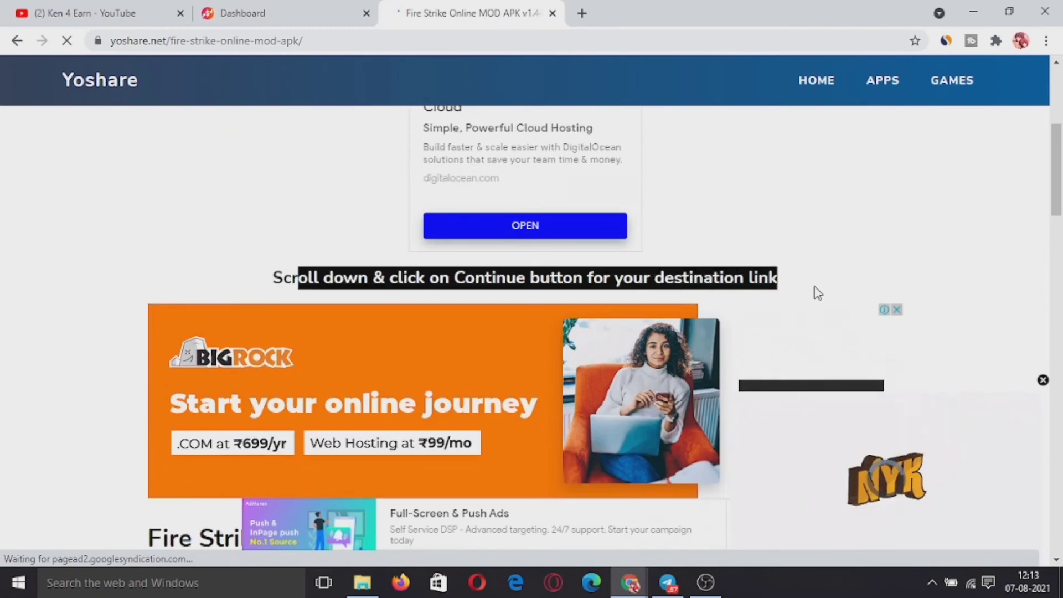
scroll(659, 256, down, 10)
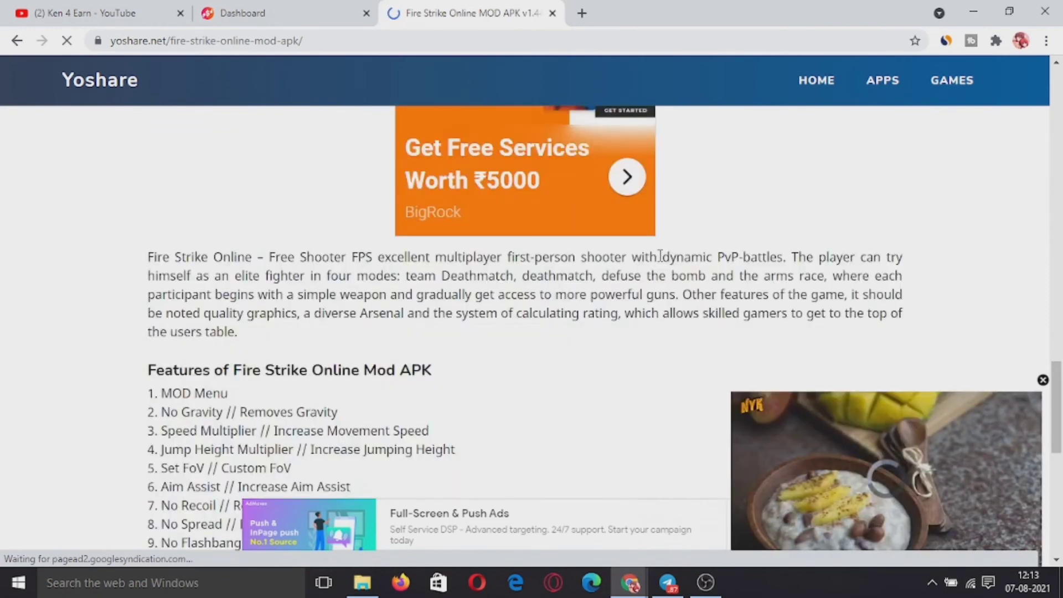
scroll(659, 256, down, 10)
click(545, 231)
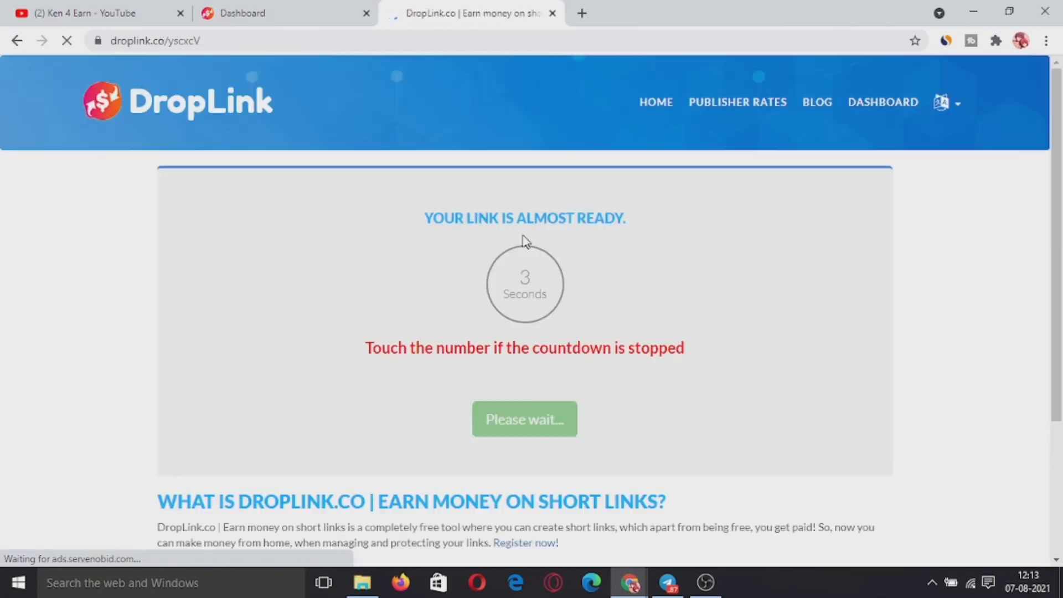
- Examine the countdown page and highlight the note about touching the number if the countdown is stopped
scroll(524, 239, down, 3)
scroll(477, 227, up, 1)
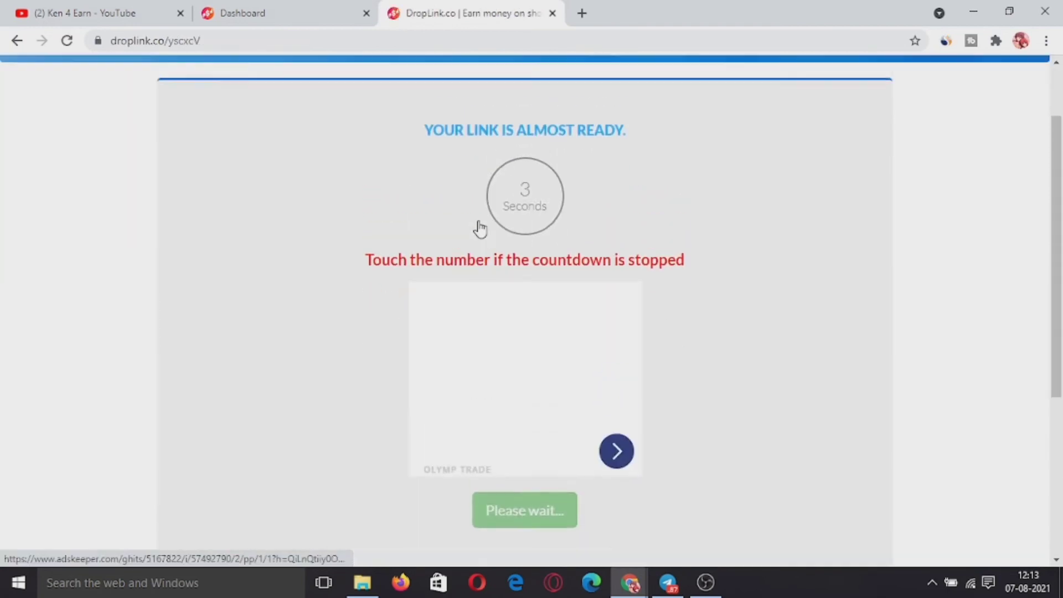
drag(385, 272, 688, 270)
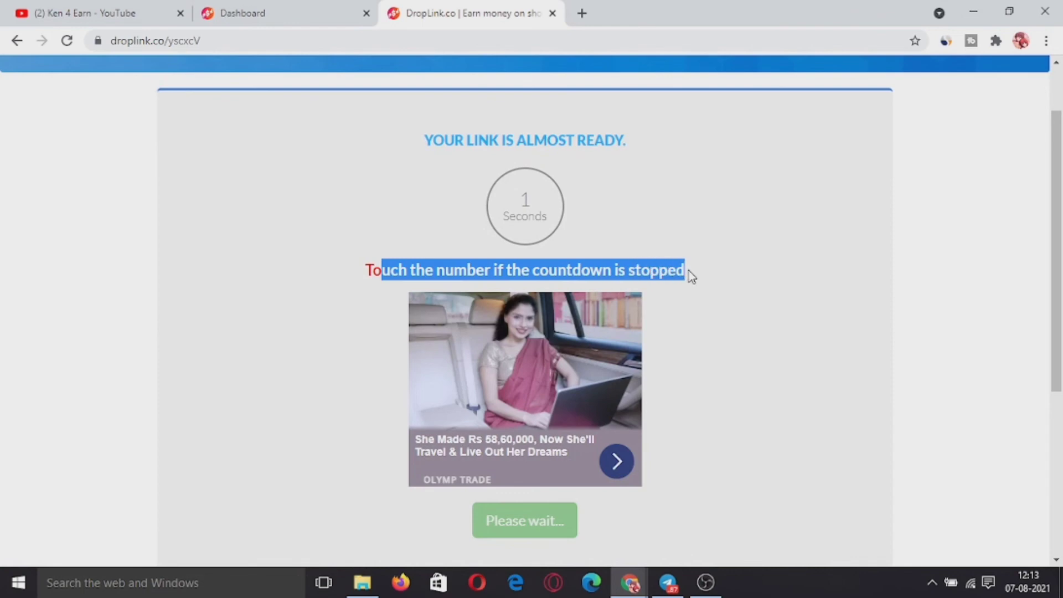
click(710, 271)
scroll(597, 339, down, 3)
scroll(553, 332, up, 3)
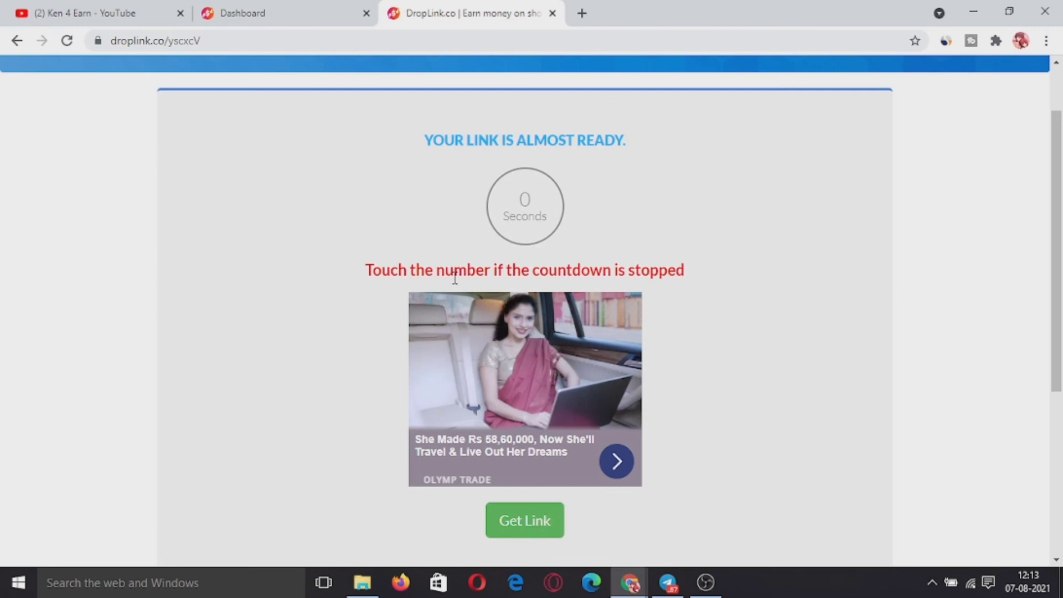
- Highlight the countdown note again, touch the countdown number and get the link to the destination site
drag(454, 278, 696, 279)
click(508, 211)
scroll(514, 211, down, 4)
click(503, 291)
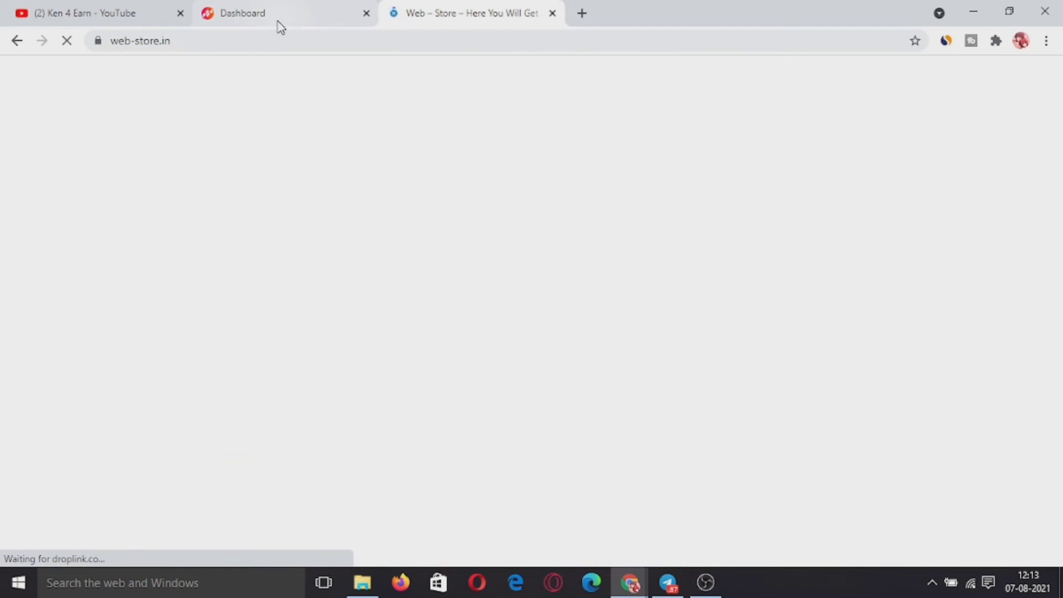
- Check the DropLink dashboard briefly, return to the web-store.in tab and look over its address and product listing
click(278, 22)
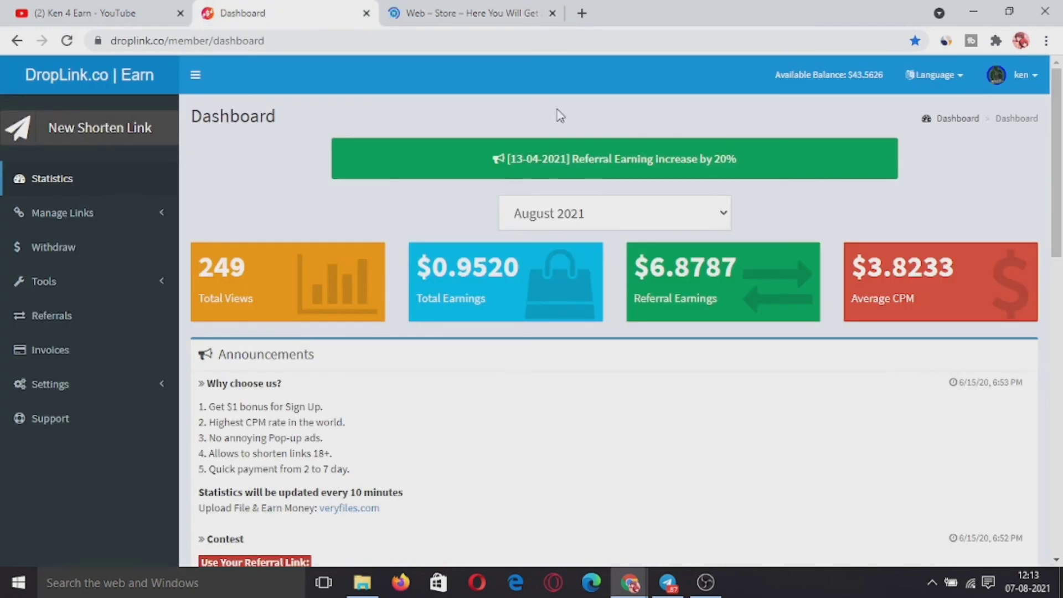
click(473, 13)
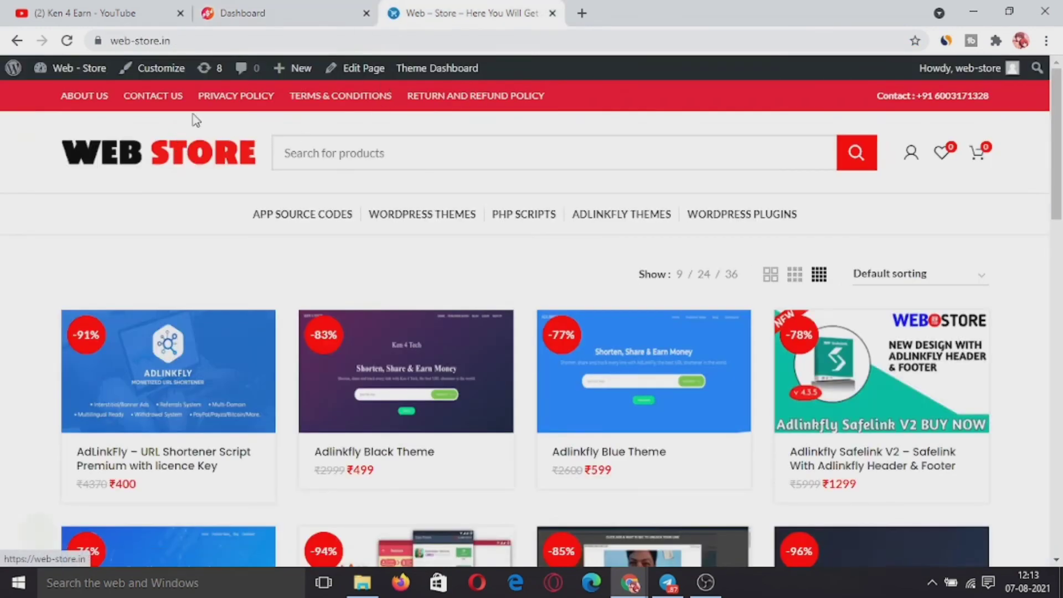
click(214, 42)
click(127, 259)
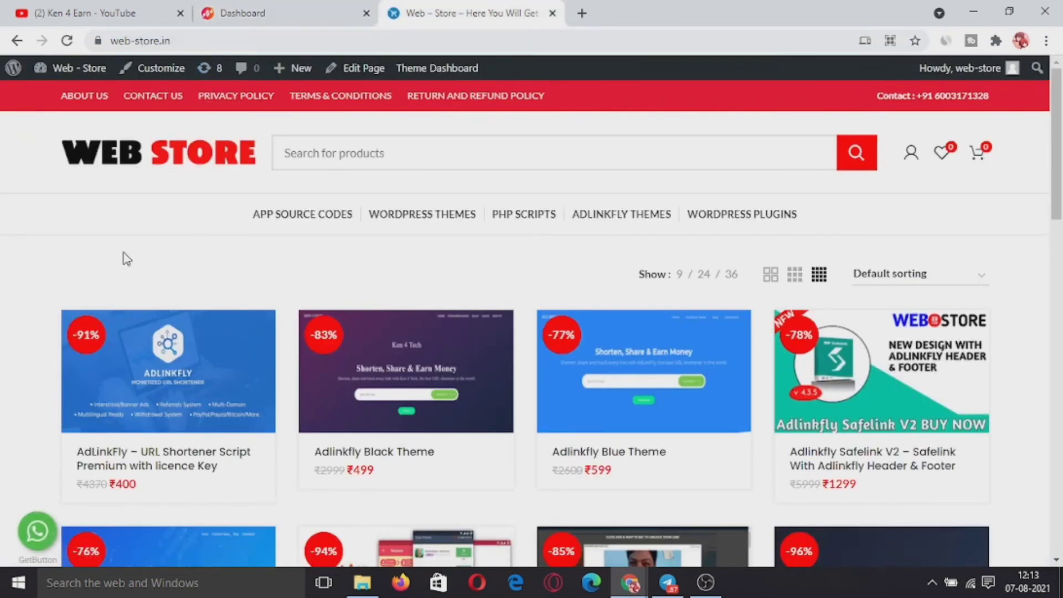
scroll(123, 288, down, 5)
scroll(119, 316, up, 4)
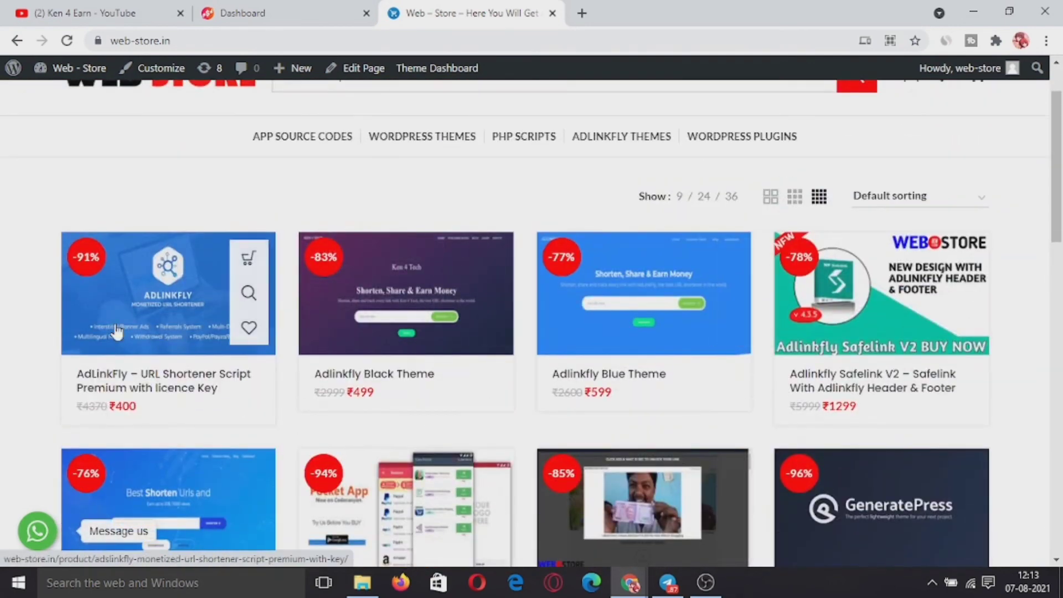
scroll(355, 232, up, 2)
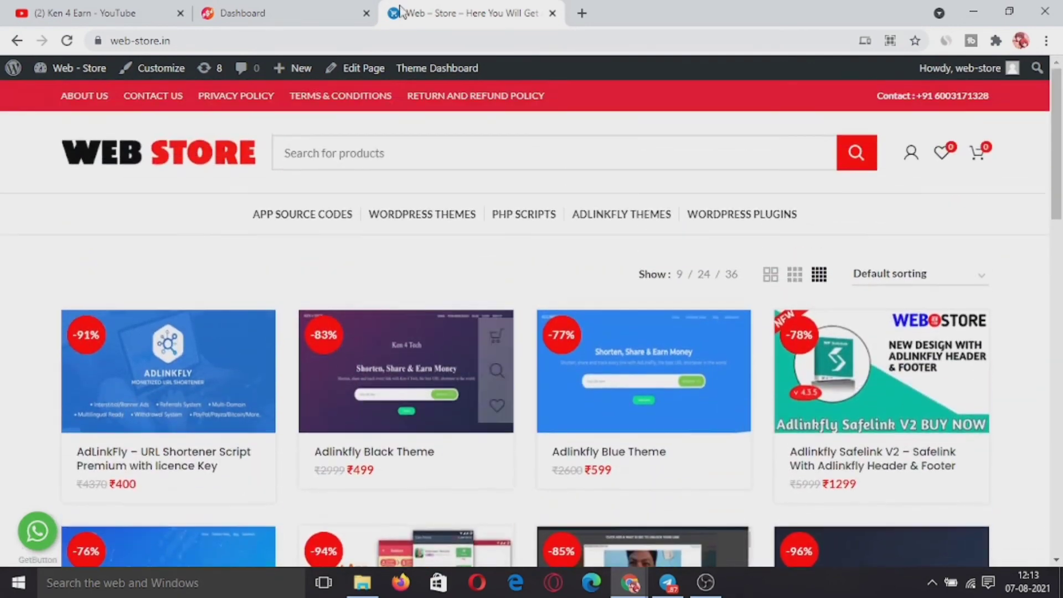
- Close the web-store.in tab and reload the DropLink dashboard to refresh its earnings
click(552, 13)
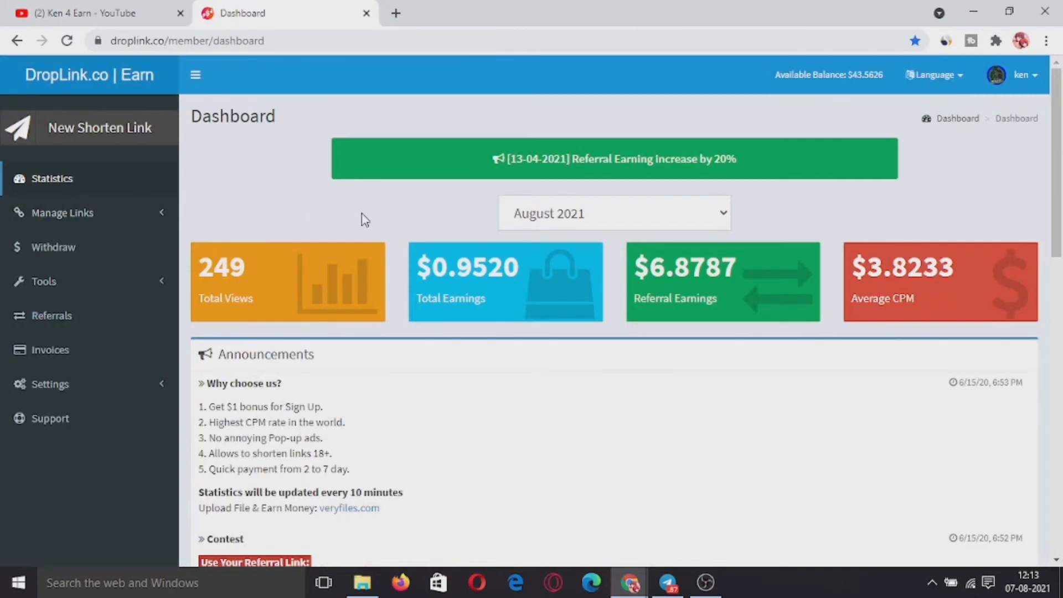
click(67, 41)
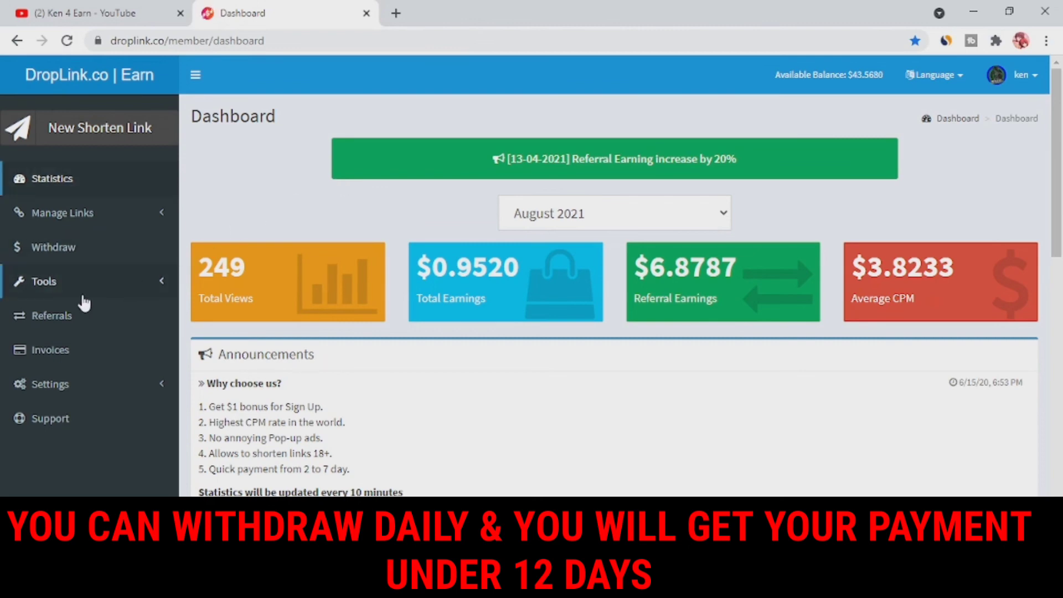
- Open the Withdraw page and highlight the Available Balance amount
click(61, 249)
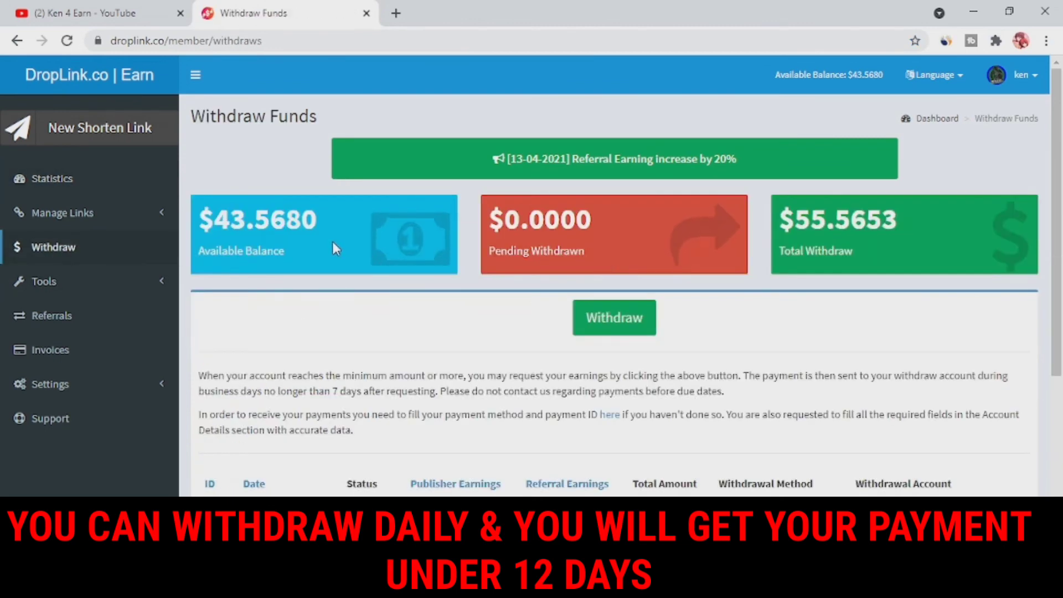
drag(328, 217, 186, 232)
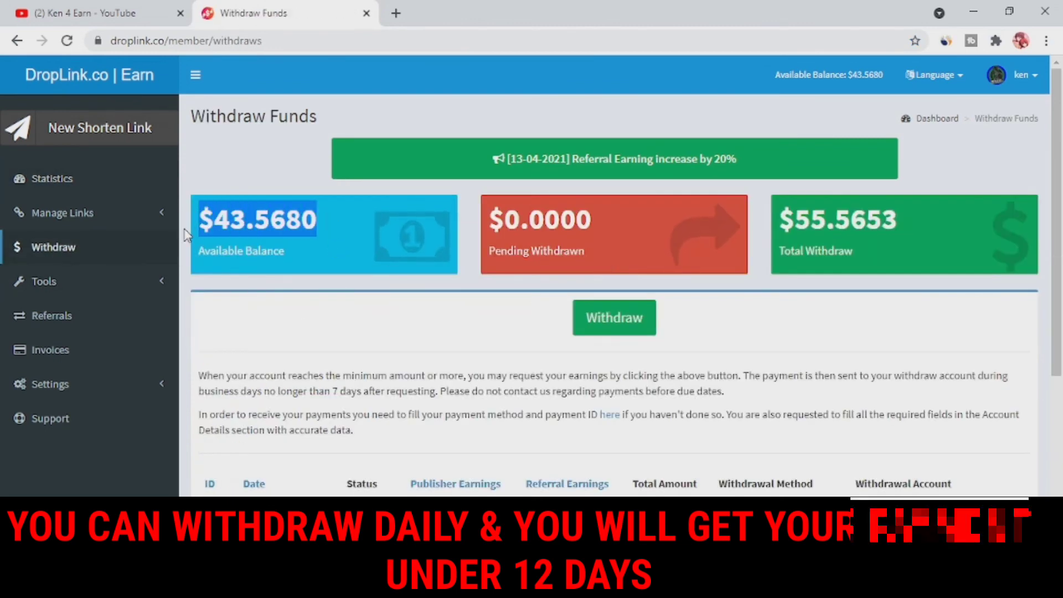
click(308, 219)
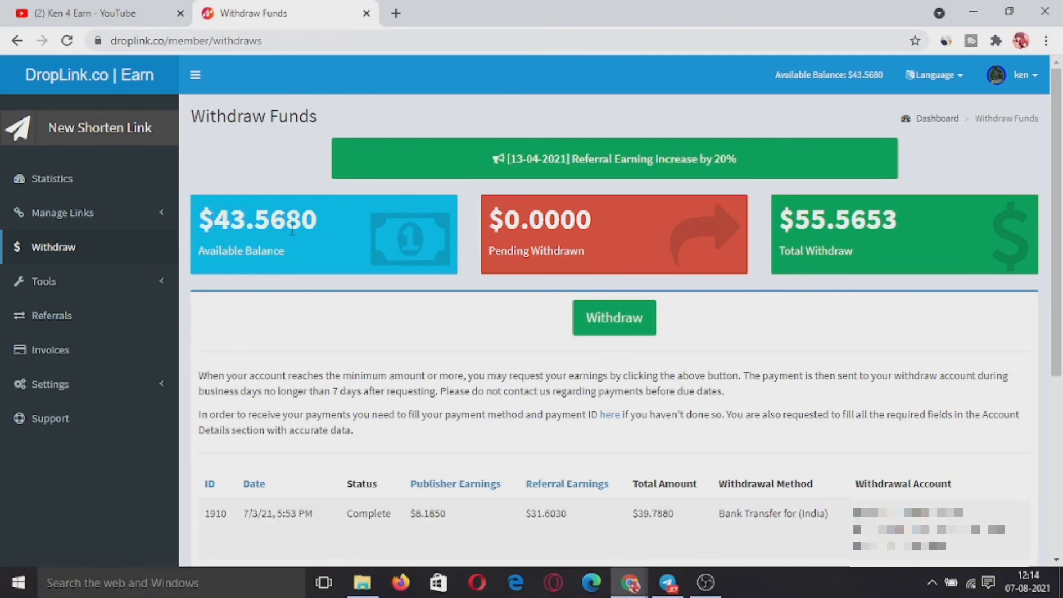
- Switch between the Withdraw page and the Ken 4 Earn YouTube channel, ending on the channel's videos
click(67, 13)
click(260, 14)
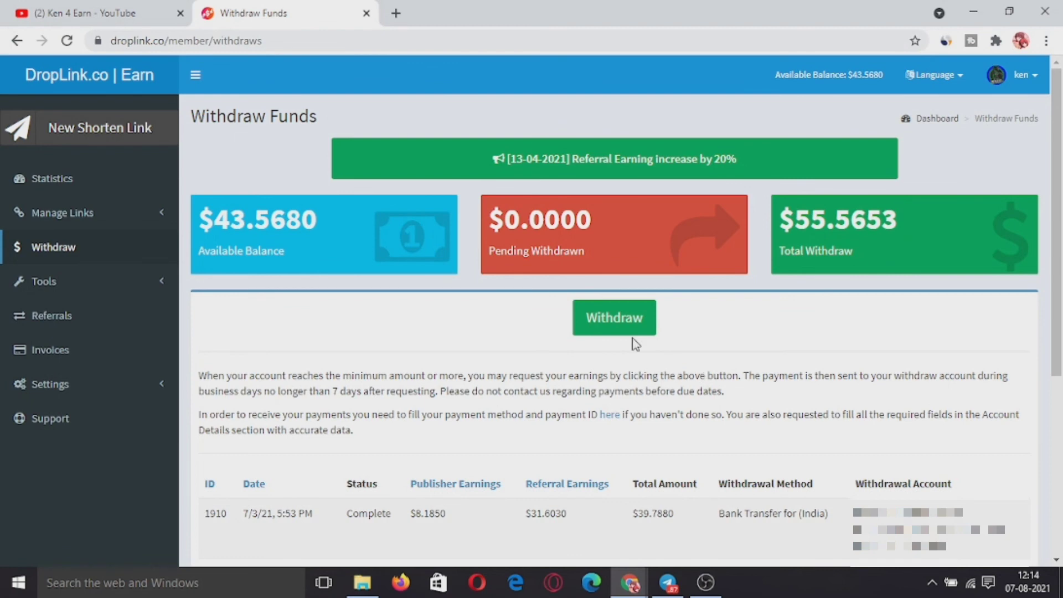
click(38, 14)
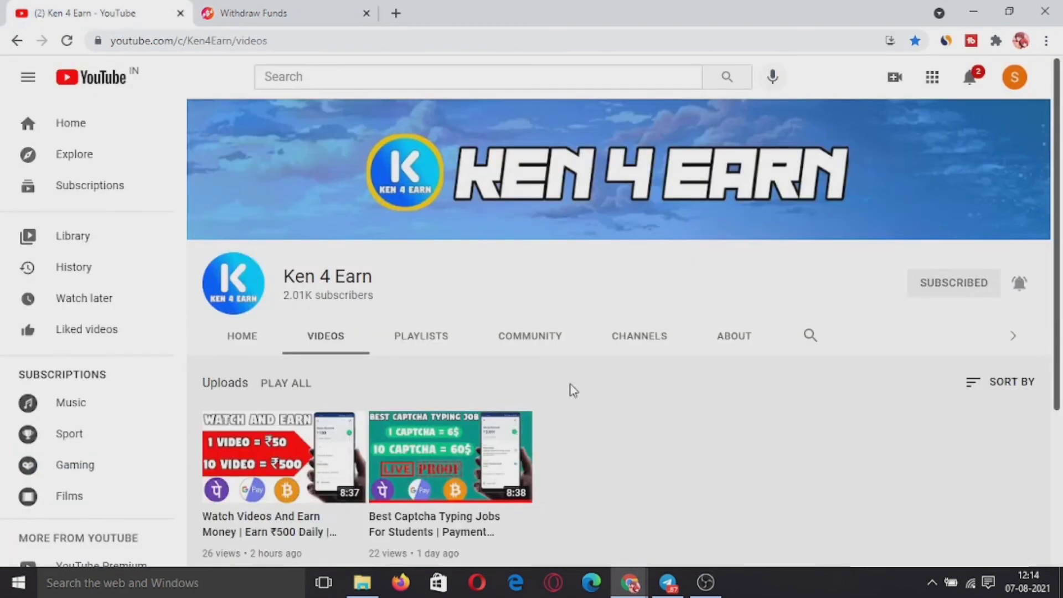